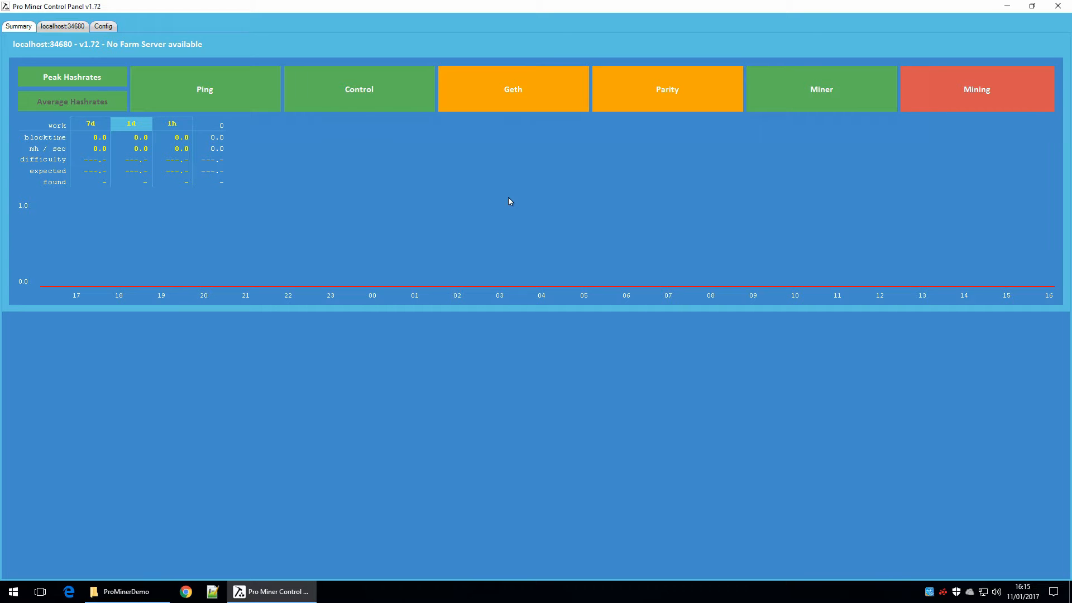
- Open MyEtherWallet in Chrome and generate a new wallet protected by the wallet password
{"action": "left_click", "coordinate": [186, 591]}
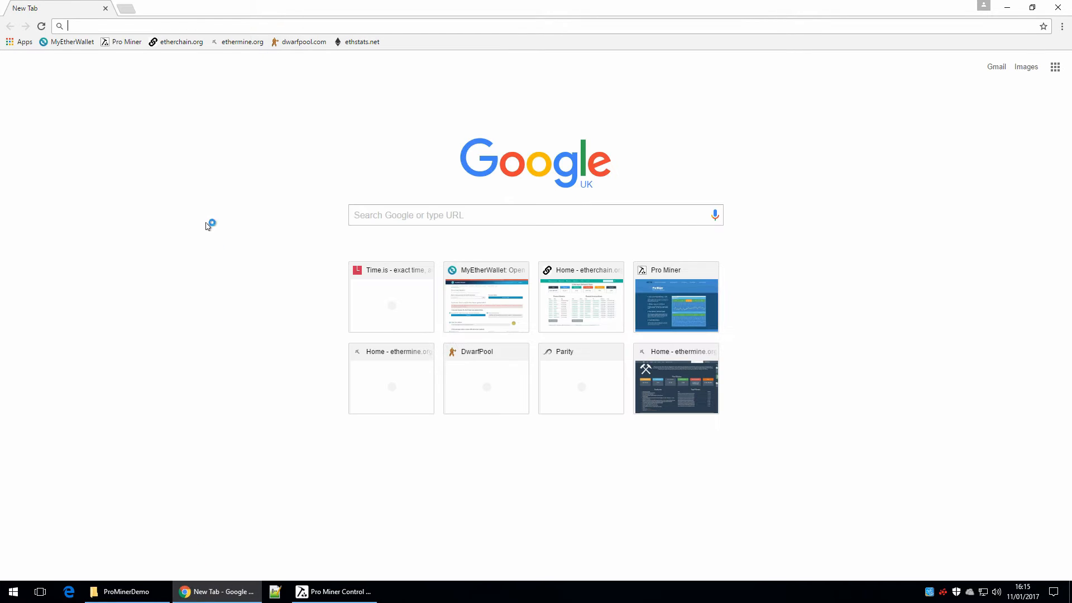
{"action": "left_click", "coordinate": [77, 43]}
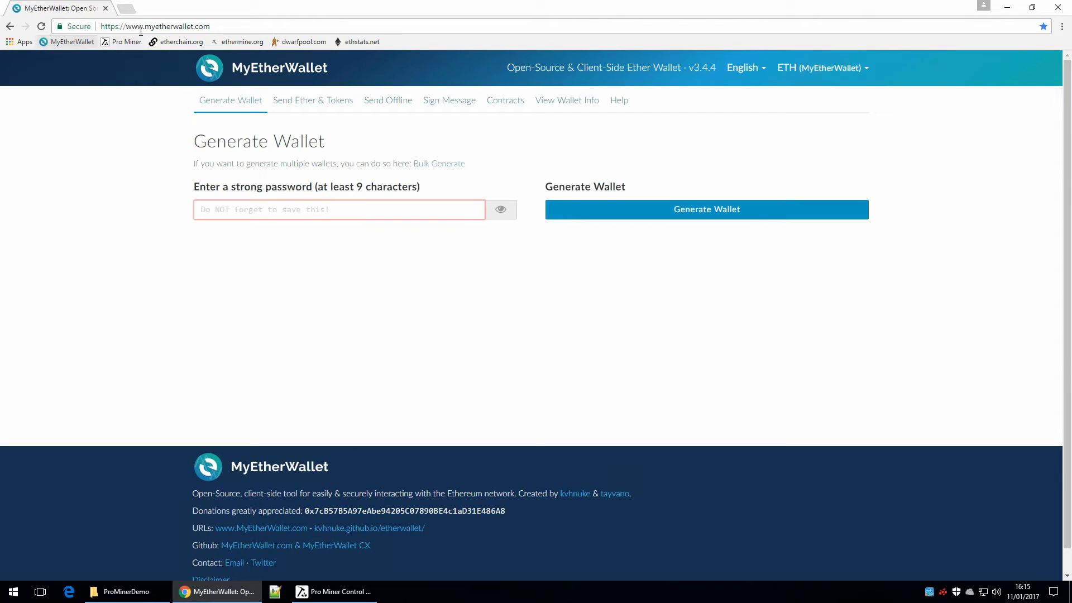
{"action": "left_click", "coordinate": [237, 27]}
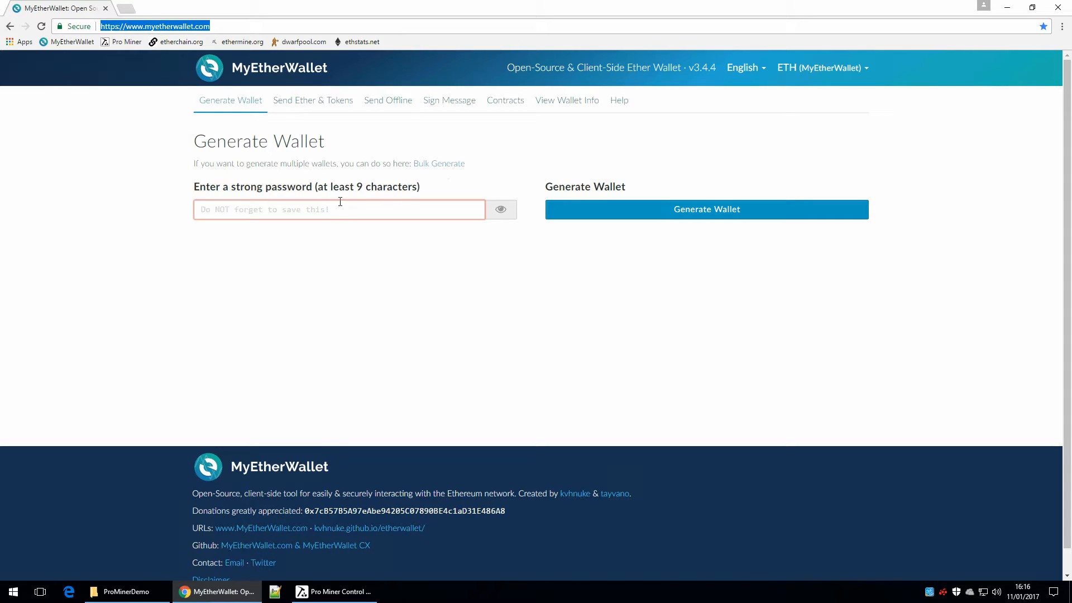
{"action": "left_click", "coordinate": [309, 209]}
{"action": "type", "text": "•••••••••••••"}
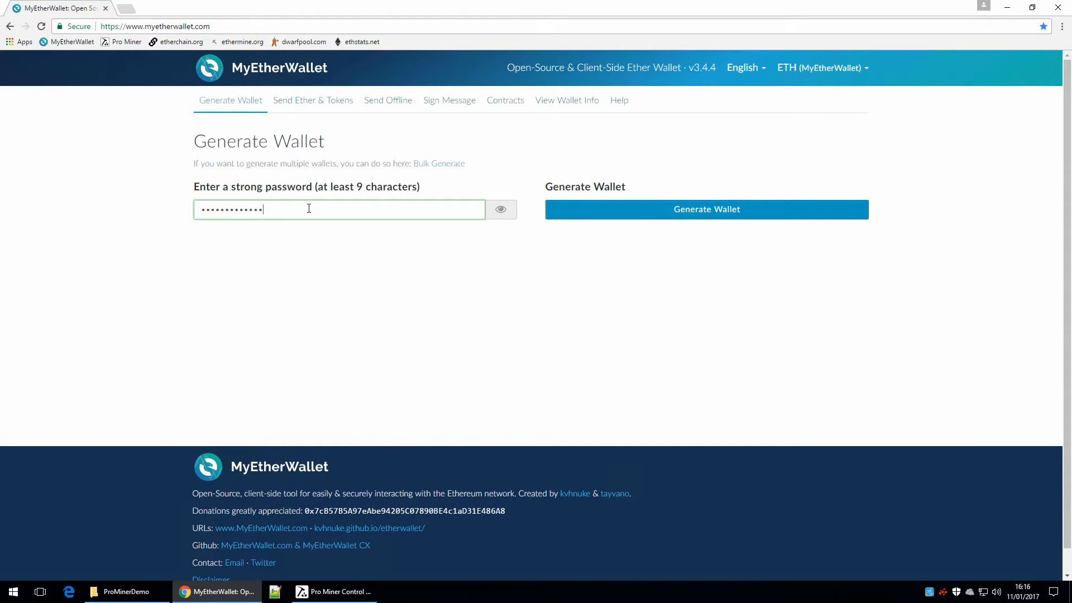
{"action": "left_click", "coordinate": [714, 215]}
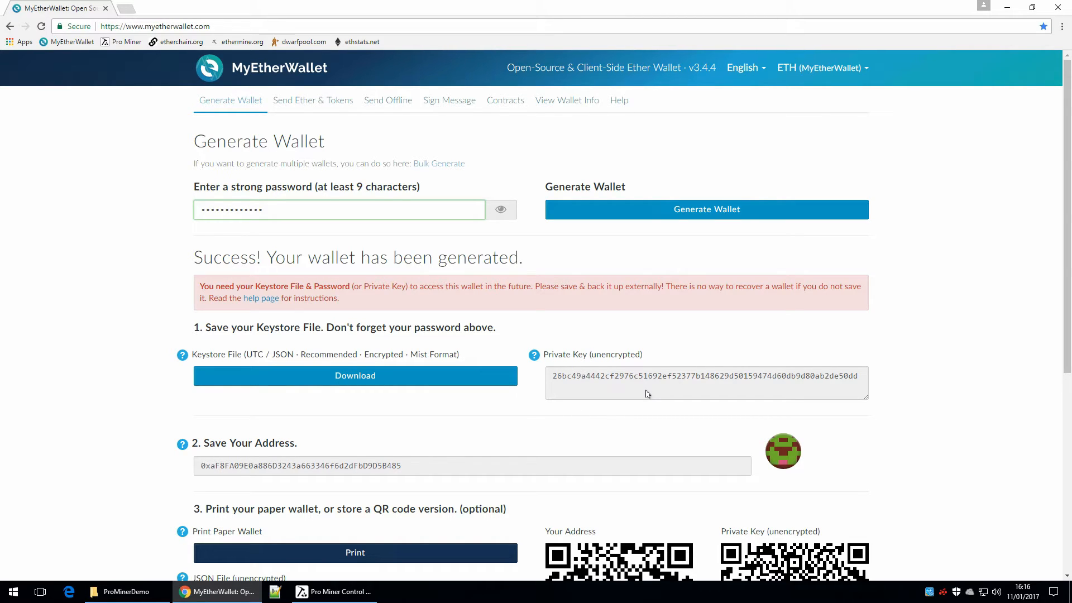
- Download the new wallet's keystore file and check it in the Downloads folder
{"action": "left_click", "coordinate": [357, 379]}
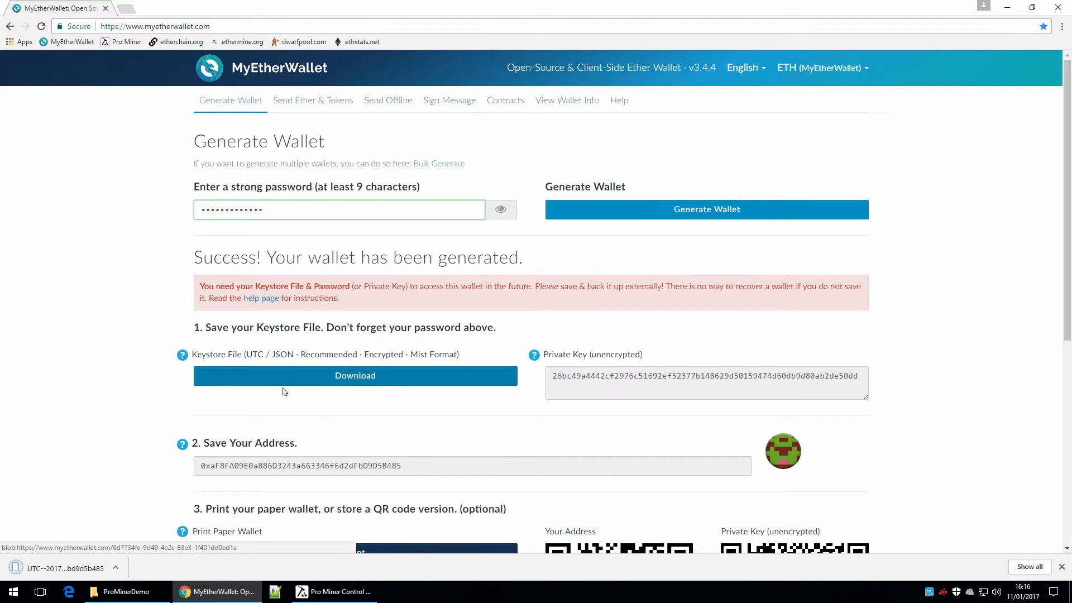
{"action": "left_click", "coordinate": [114, 568]}
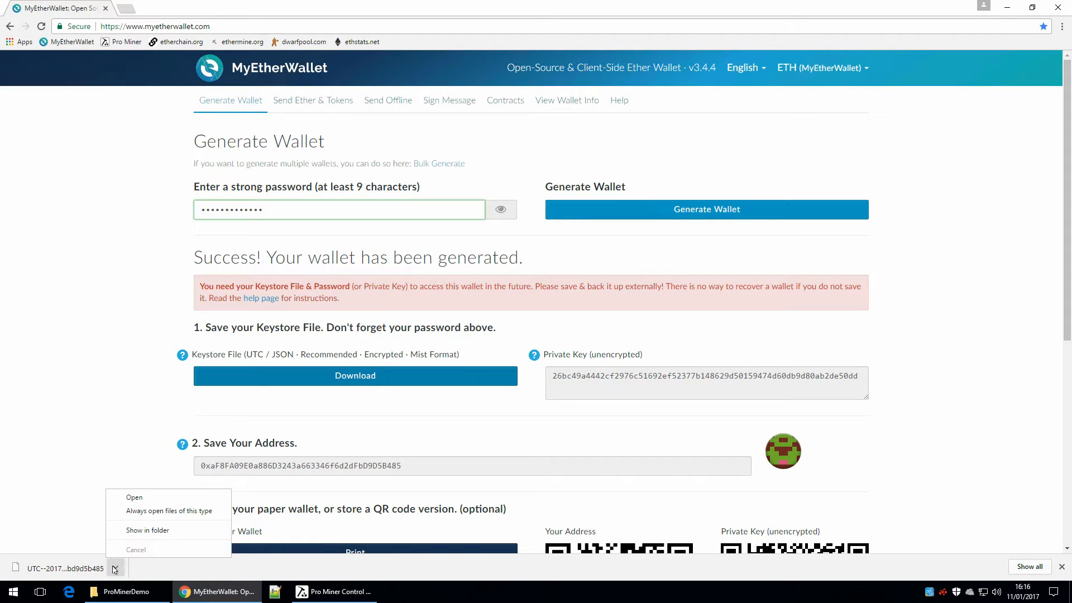
{"action": "left_click", "coordinate": [154, 535]}
{"action": "left_click", "coordinate": [506, 212]}
{"action": "left_click", "coordinate": [513, 195]}
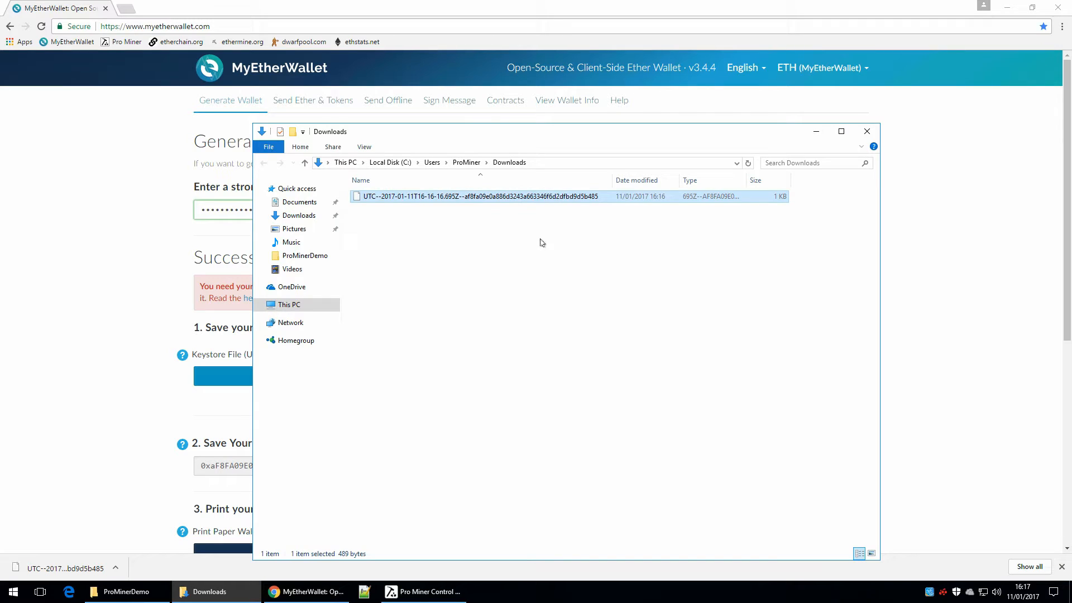
{"action": "left_click", "coordinate": [818, 134]}
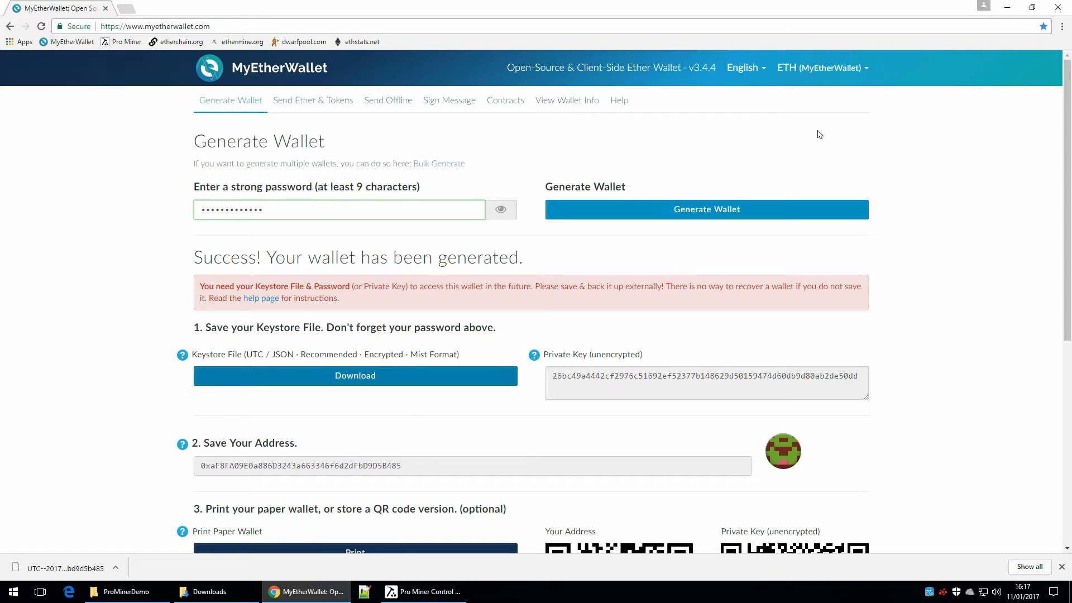
- Copy the generated wallet address and paste it into the blank document in Notepad++
{"action": "double_click", "coordinate": [339, 469]}
{"action": "right_click", "coordinate": [338, 467]}
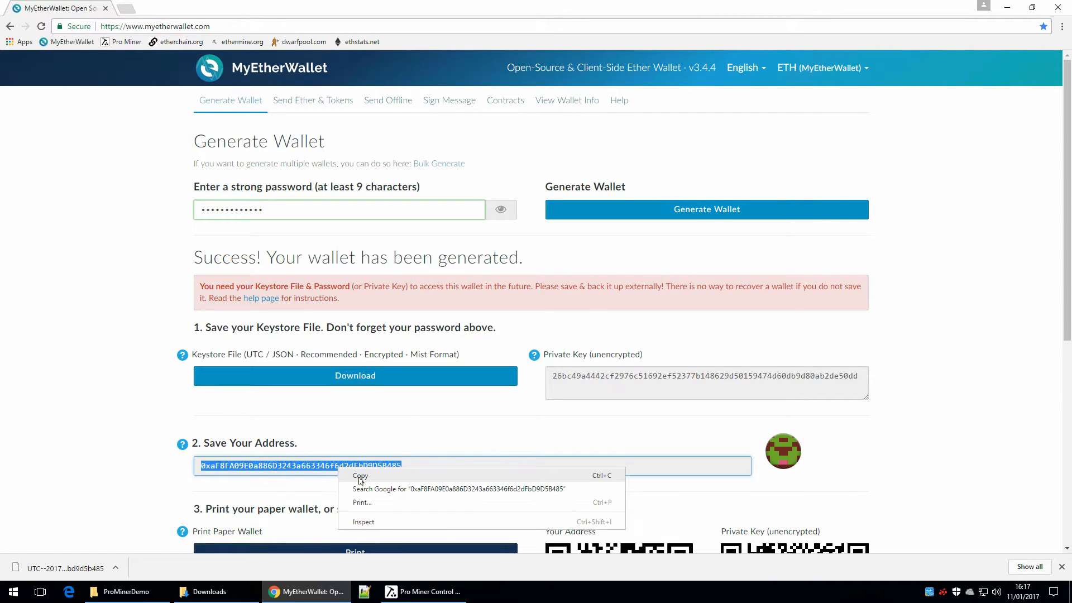
{"action": "left_click", "coordinate": [360, 476]}
{"action": "left_click", "coordinate": [365, 593]}
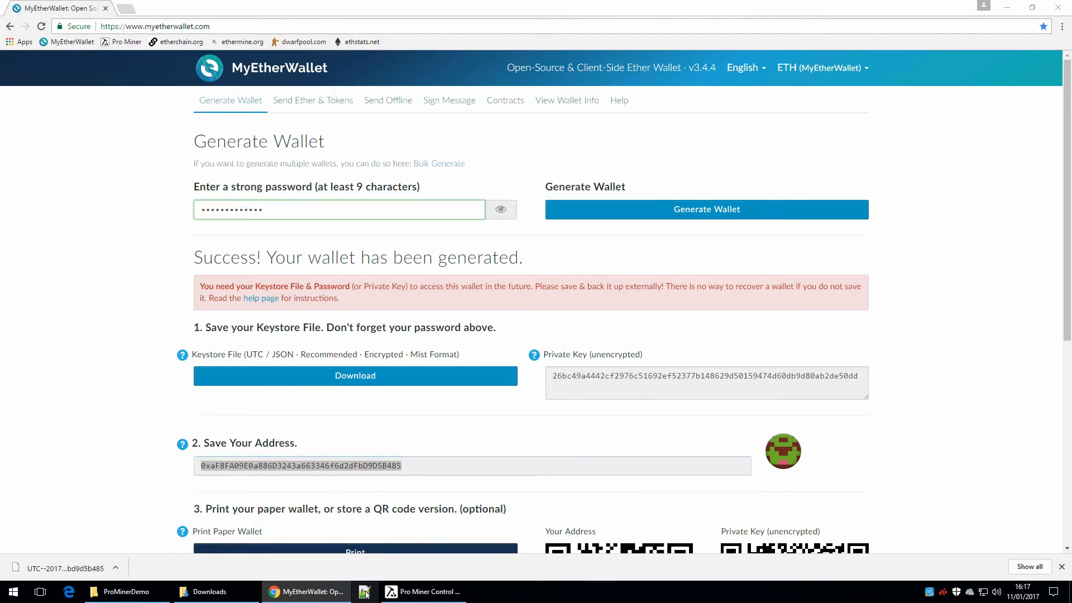
{"action": "right_click", "coordinate": [272, 163]}
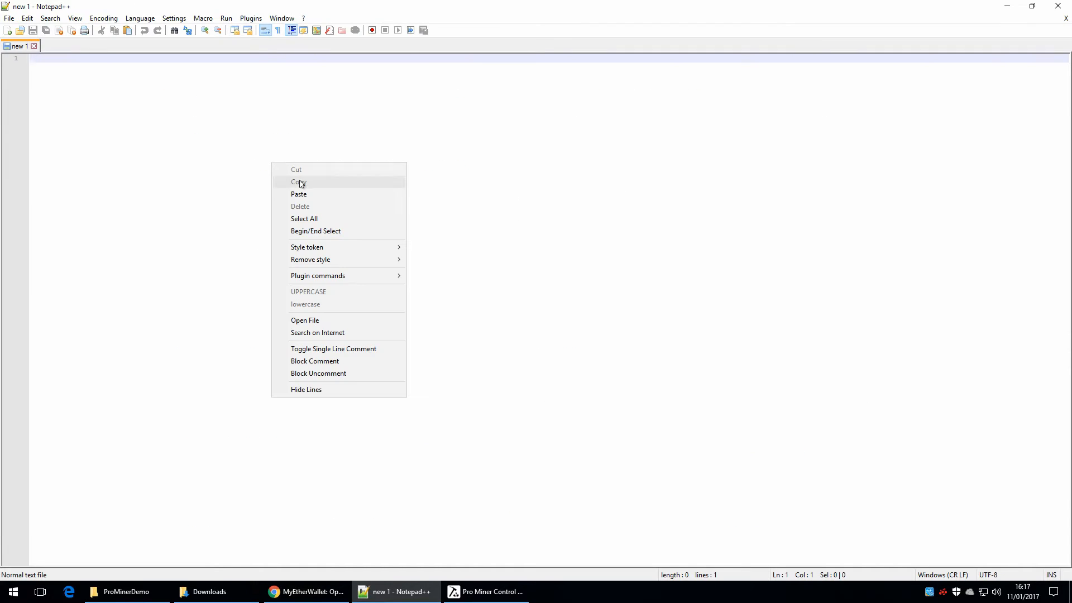
{"action": "left_click", "coordinate": [313, 194]}
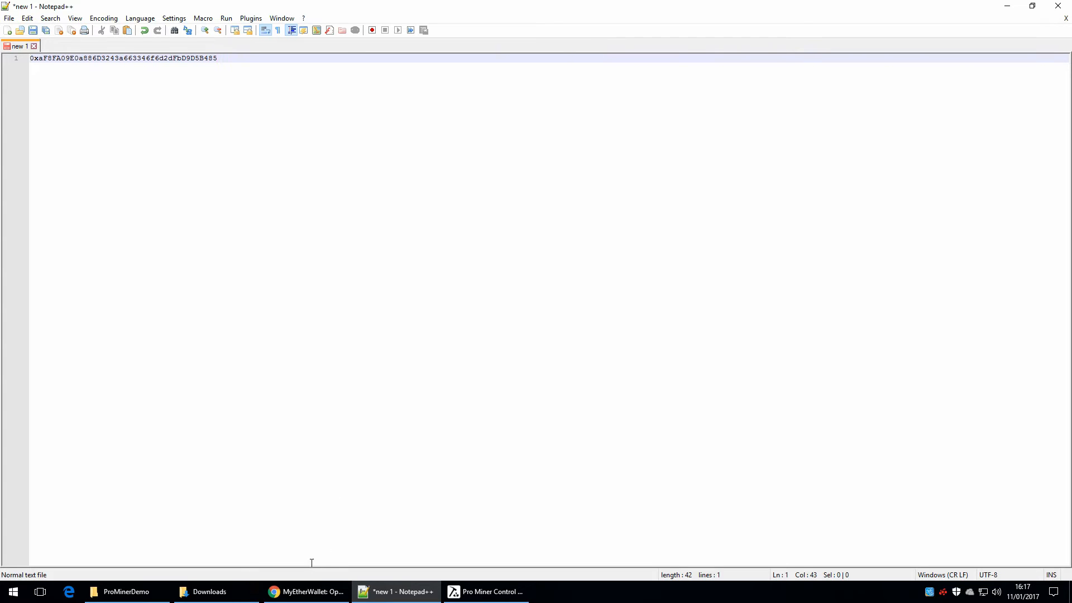
- Switch to Chrome and examine etherchain.org's top miners statistics for the last 24 hours
{"action": "left_click", "coordinate": [306, 591]}
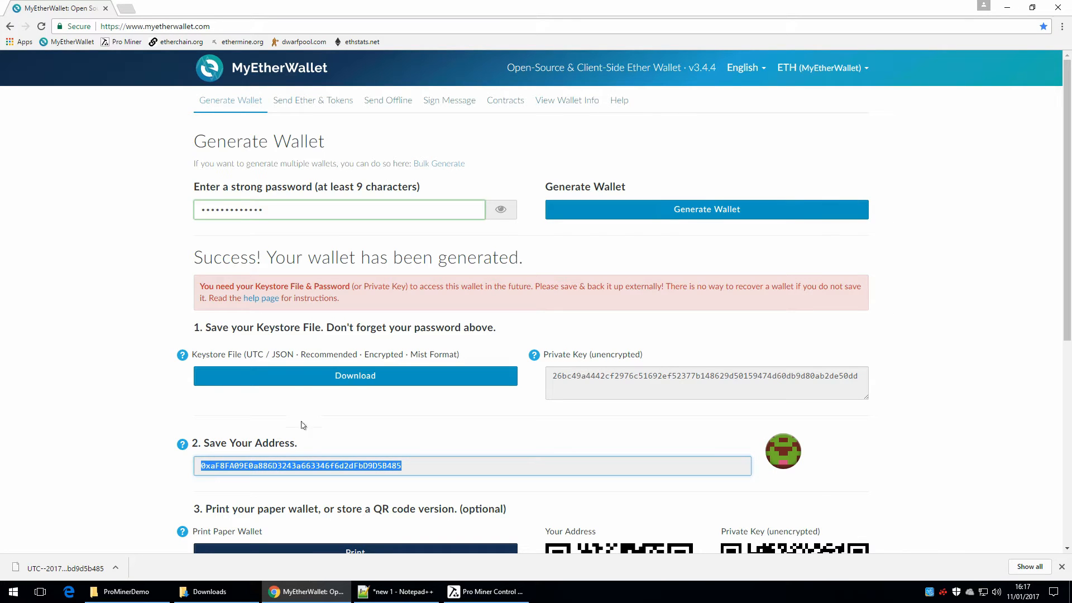
{"action": "left_click", "coordinate": [177, 43]}
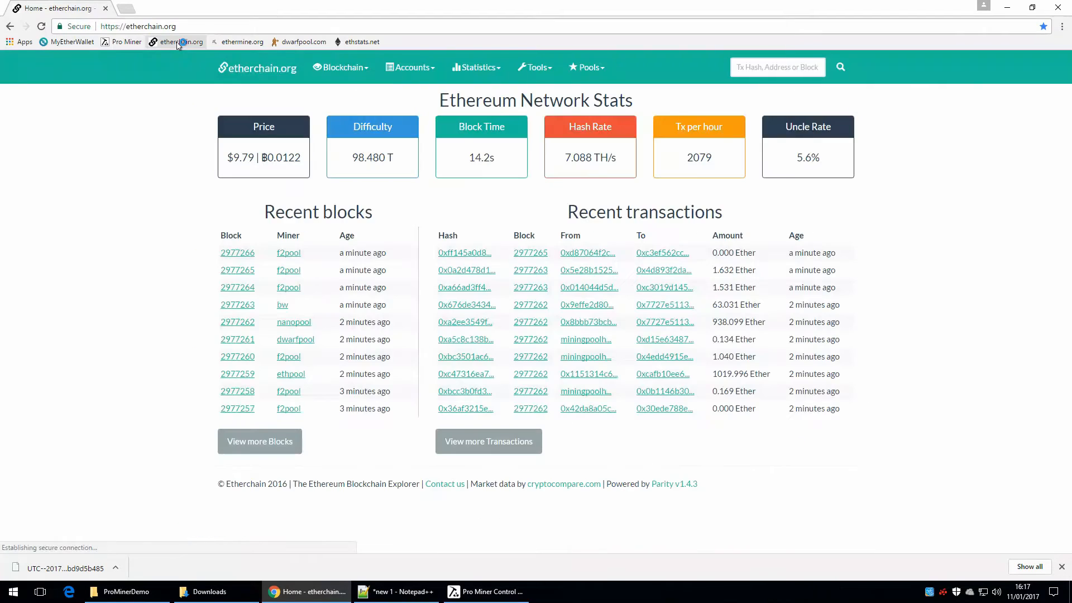
{"action": "left_click", "coordinate": [459, 69]}
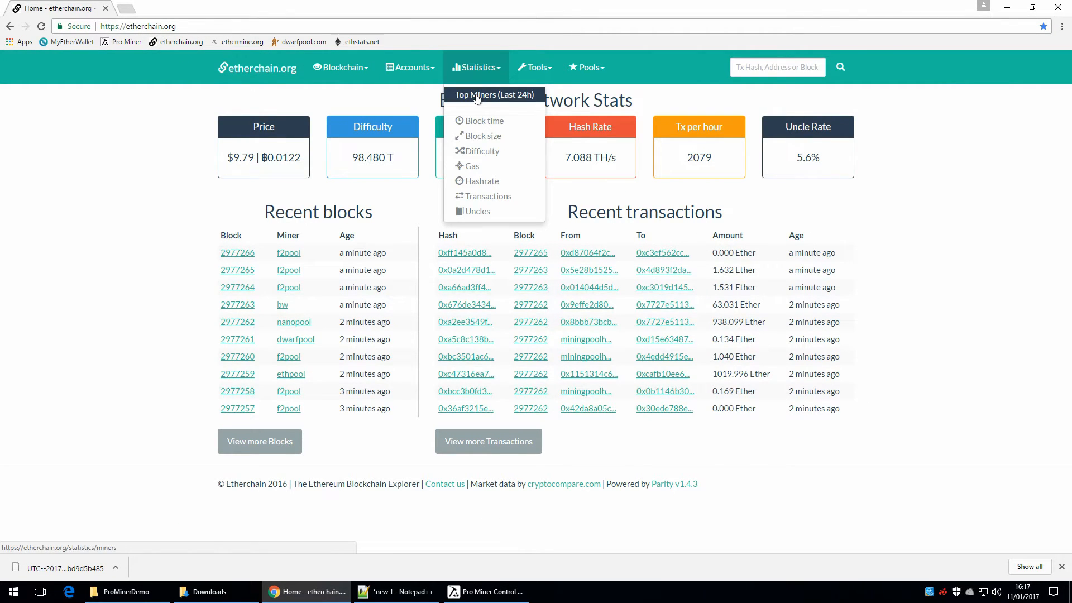
{"action": "left_click", "coordinate": [477, 96]}
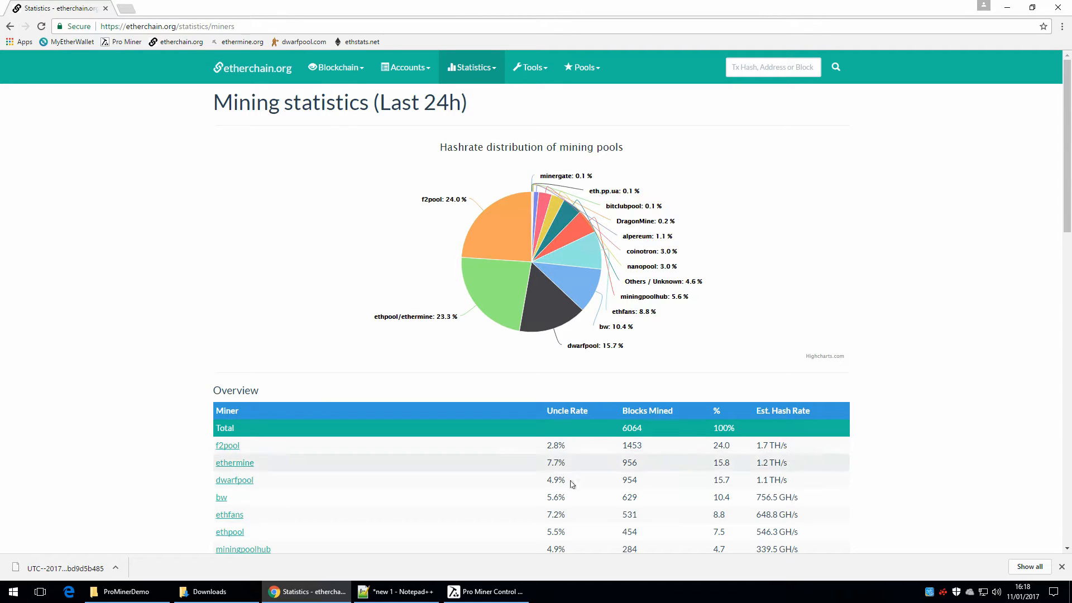
- In Pro Miner Control Panel, set the localhost:34680 miner's work source to Stratum Client
{"action": "left_click", "coordinate": [494, 592]}
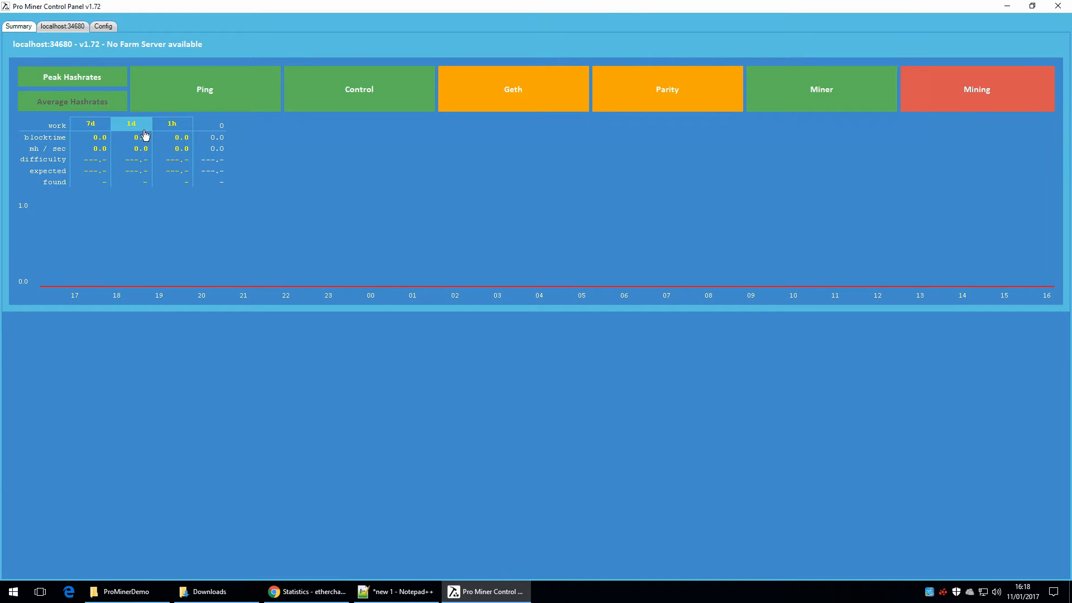
{"action": "left_click", "coordinate": [62, 28]}
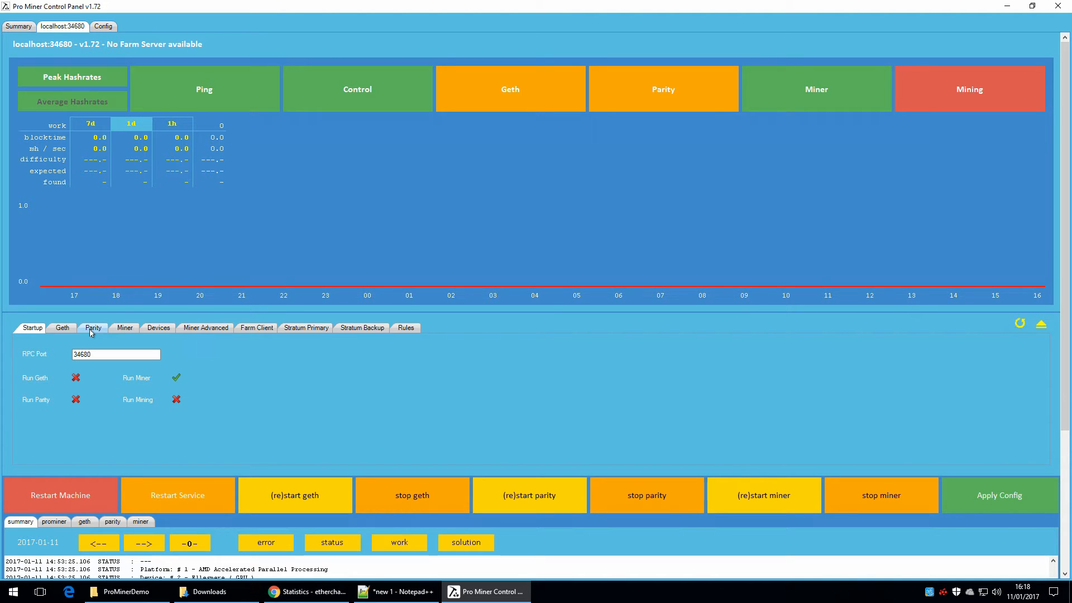
{"action": "left_click", "coordinate": [125, 329]}
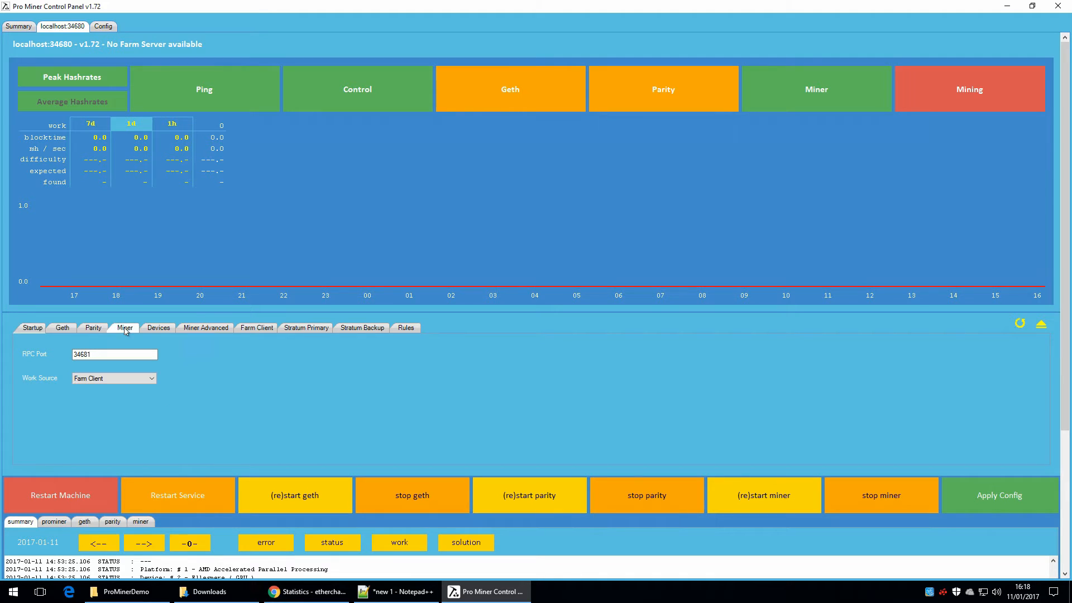
{"action": "left_click", "coordinate": [123, 379]}
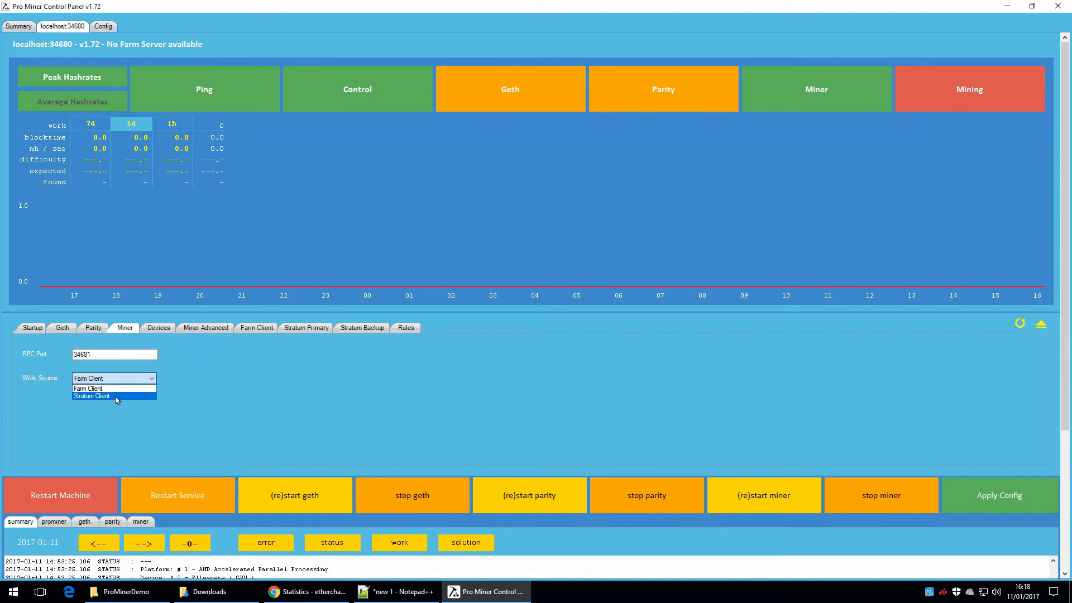
{"action": "left_click", "coordinate": [116, 395]}
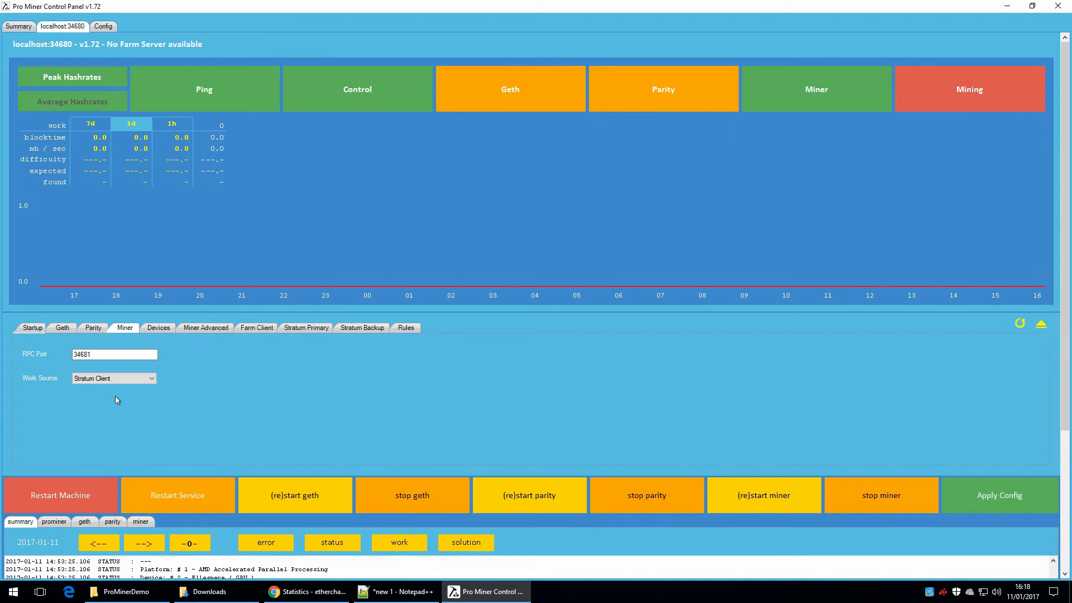
- Review the Stratum Backup connection fields and return to the Stratum Primary settings
{"action": "left_click", "coordinate": [306, 328]}
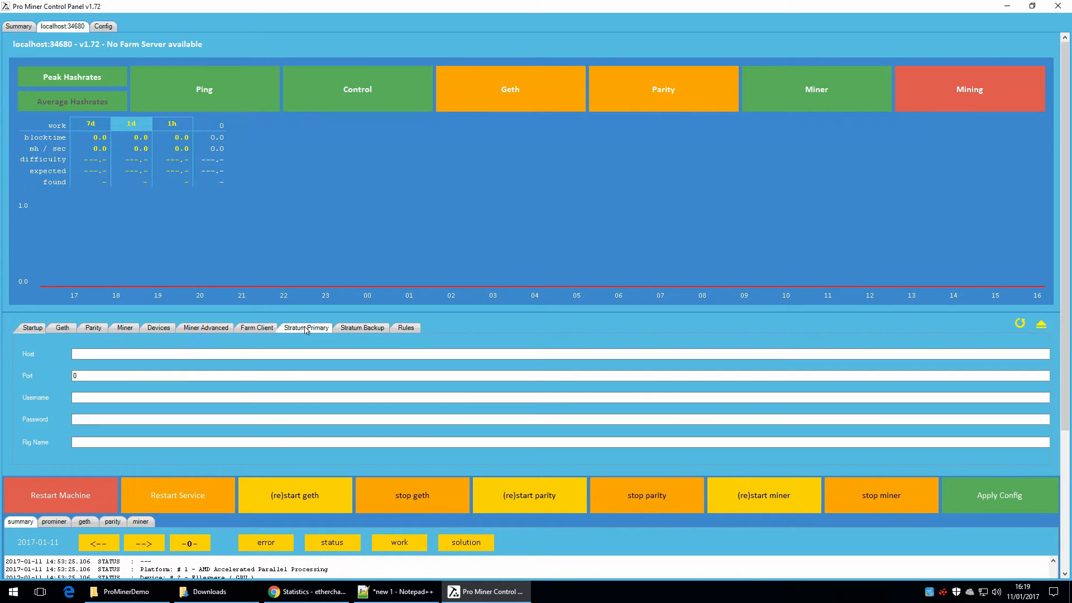
{"action": "left_click", "coordinate": [360, 331]}
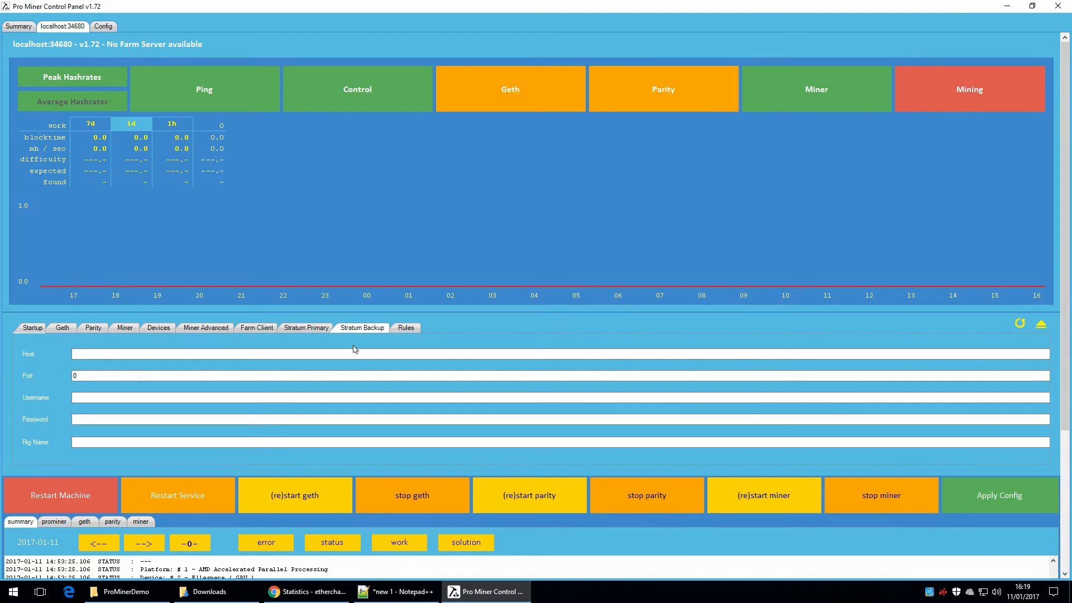
{"action": "left_click", "coordinate": [310, 328]}
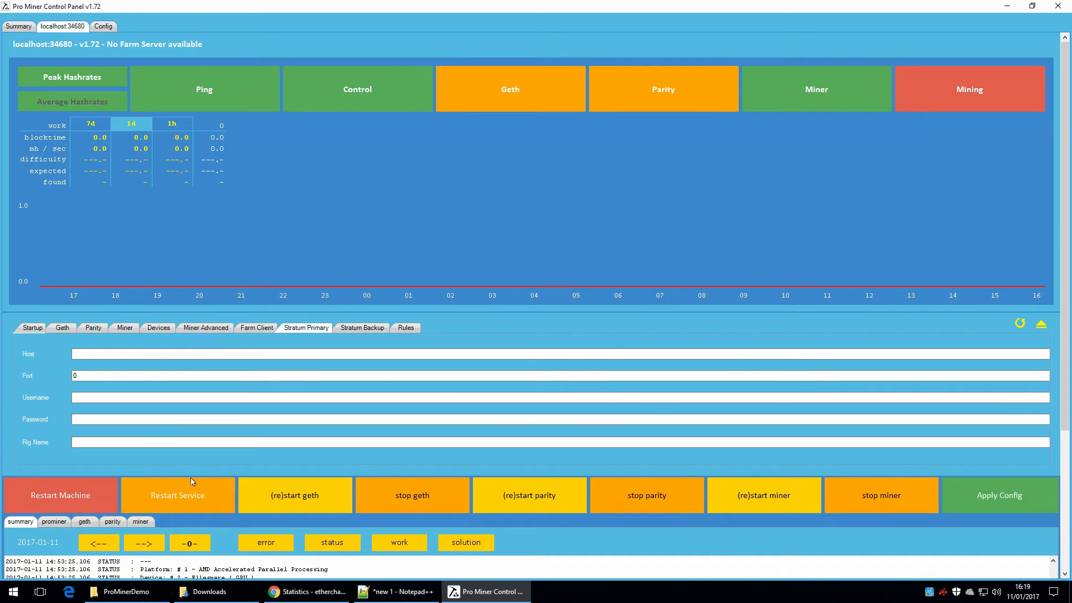
- Open ethermine.org in Chrome and examine the North American stratum servers in its connection instructions
{"action": "left_click", "coordinate": [319, 593]}
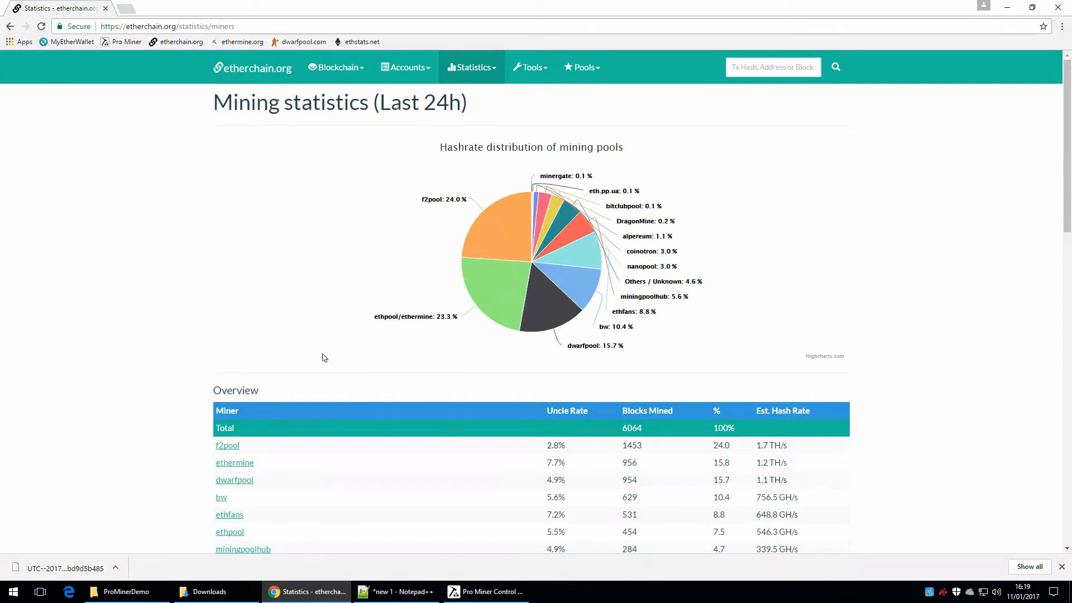
{"action": "left_click", "coordinate": [241, 43]}
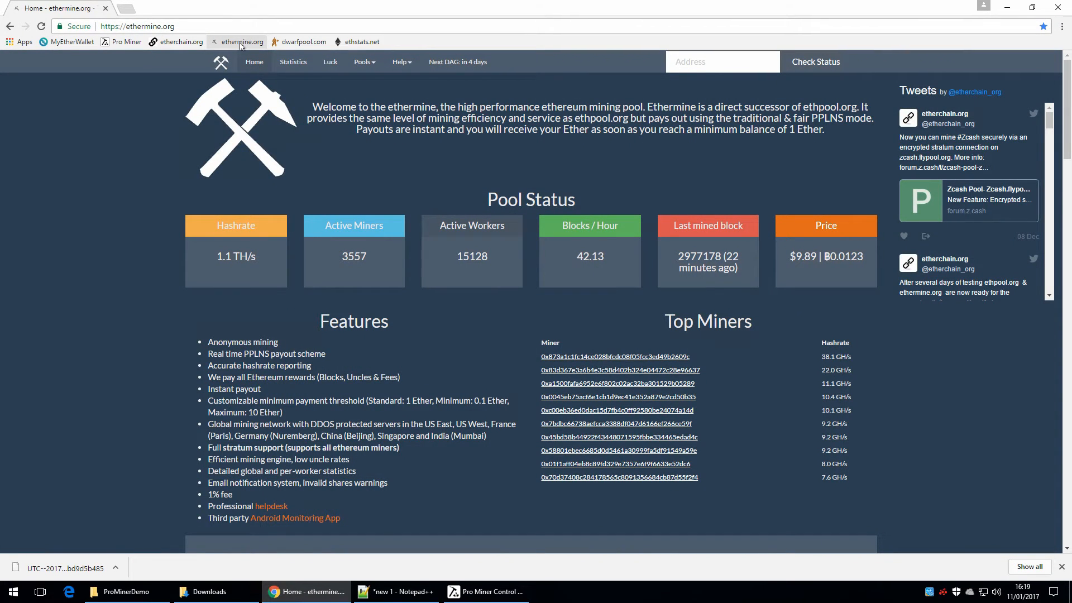
{"action": "scroll", "coordinate": [490, 330], "scroll_direction": "down", "scroll_amount": 4}
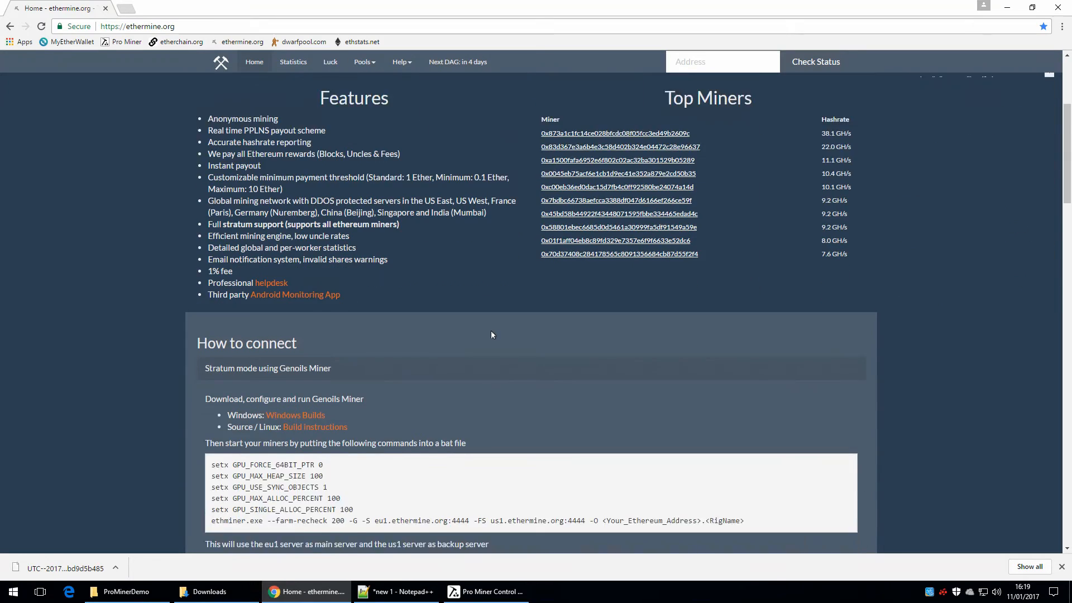
{"action": "scroll", "coordinate": [491, 334], "scroll_direction": "down", "scroll_amount": 2}
{"action": "scroll", "coordinate": [491, 334], "scroll_direction": "down", "scroll_amount": 2}
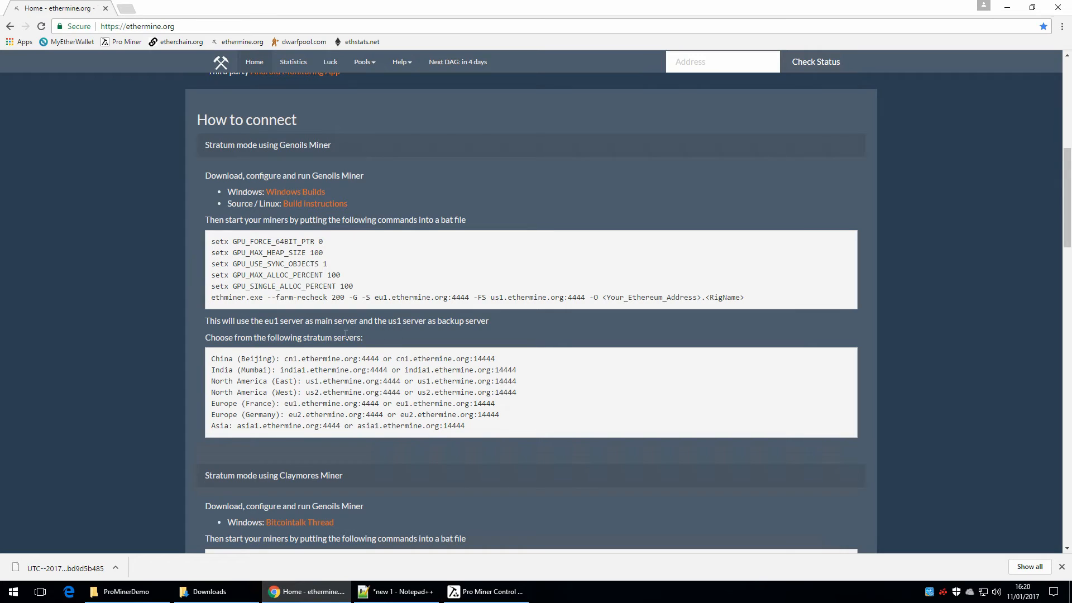
{"action": "left_click_drag", "start_coordinate": [324, 338], "coordinate": [350, 339]}
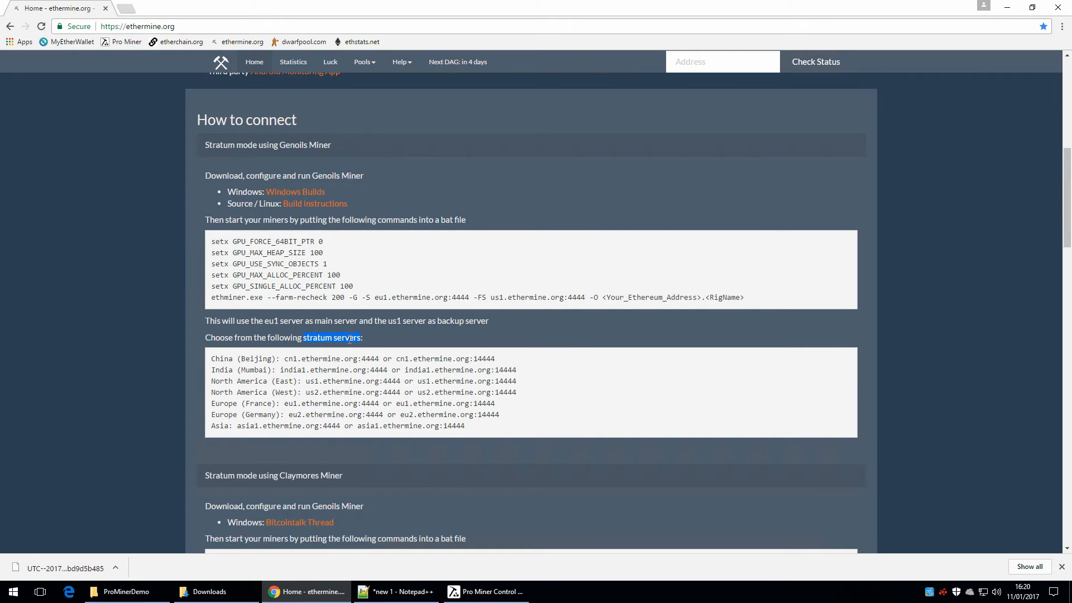
{"action": "left_click_drag", "start_coordinate": [305, 381], "coordinate": [391, 383]}
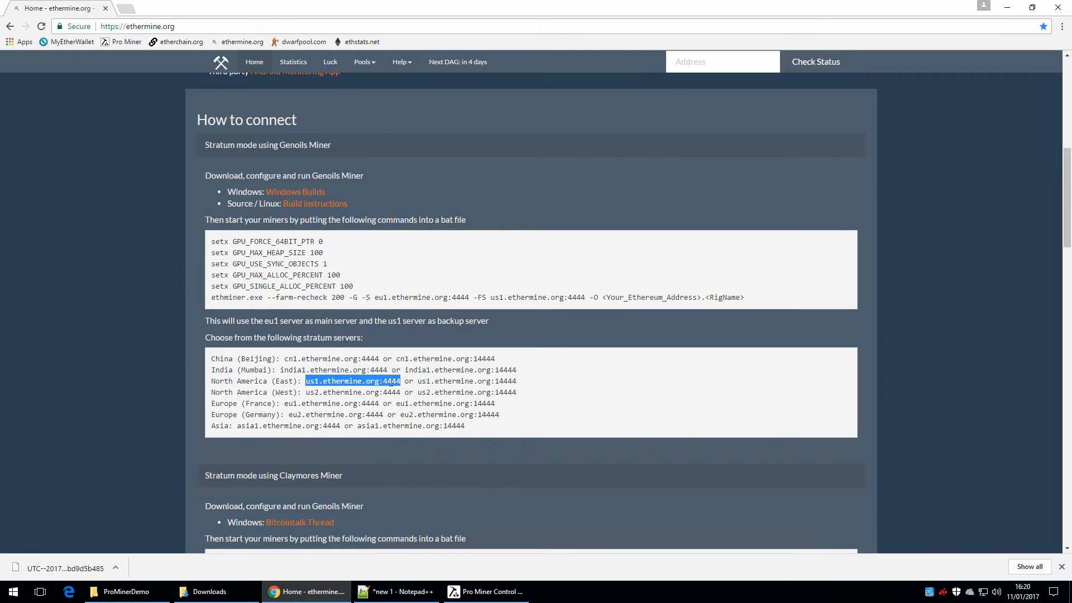
{"action": "left_click_drag", "start_coordinate": [305, 392], "coordinate": [391, 396]}
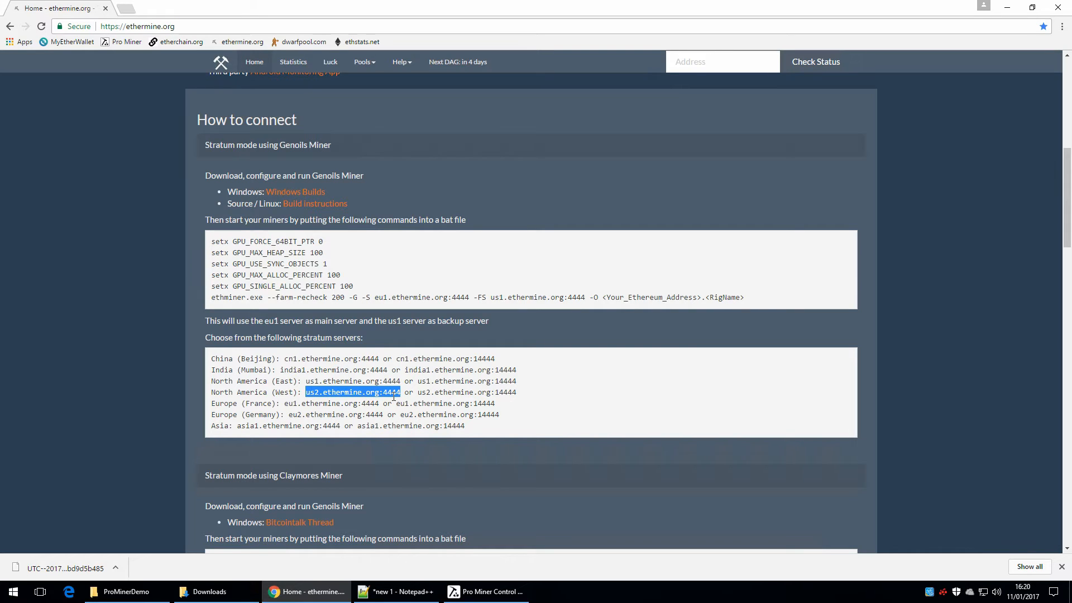
- Copy the North America (East) host name us1.ethermine.org without its port
{"action": "left_click_drag", "start_coordinate": [306, 381], "coordinate": [373, 384]}
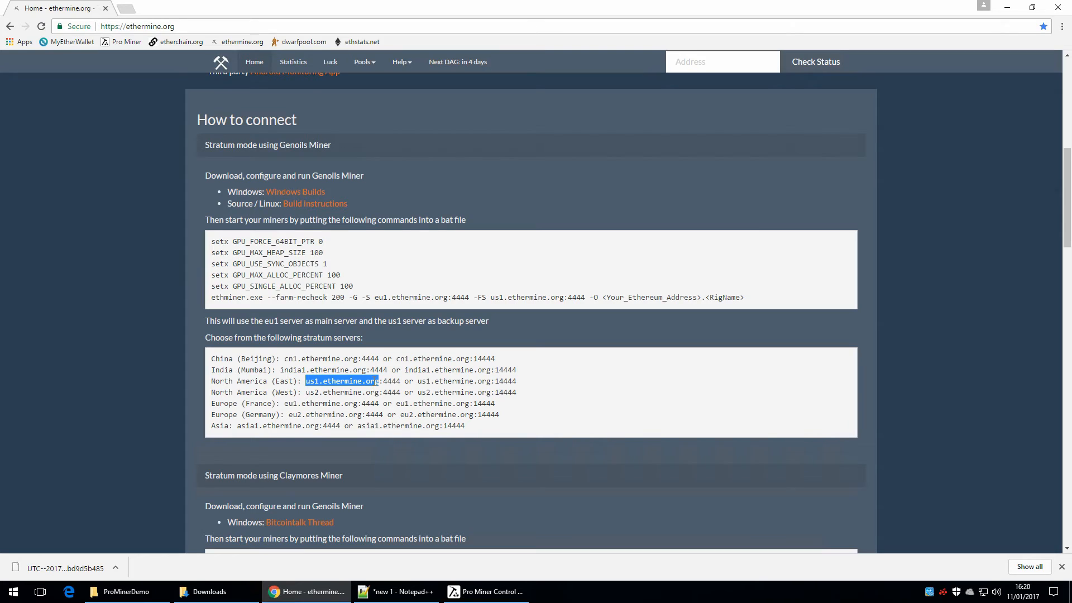
{"action": "right_click", "coordinate": [373, 383]}
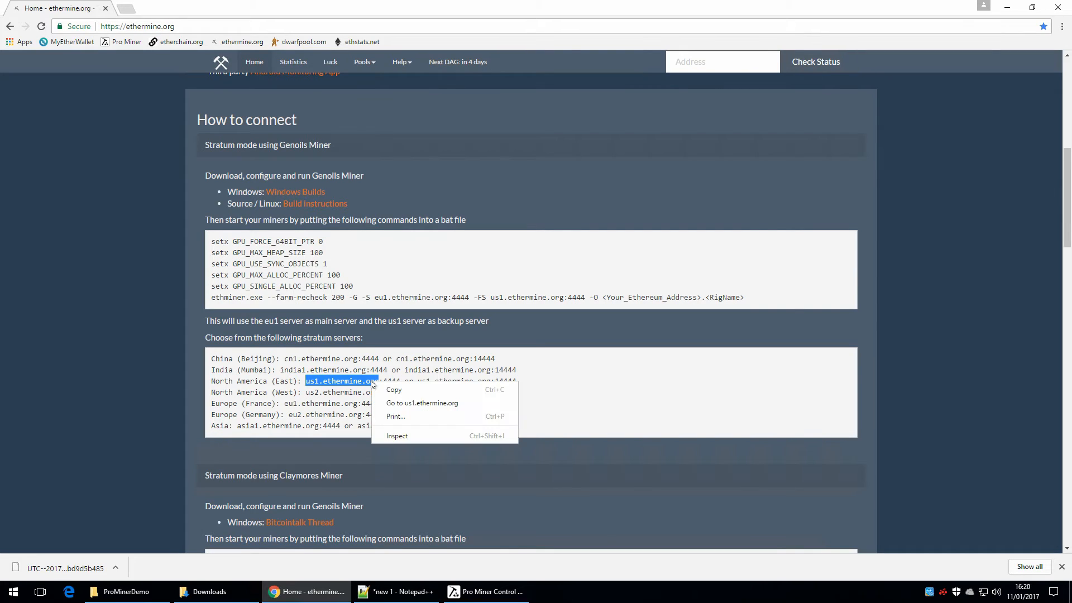
{"action": "left_click", "coordinate": [388, 391]}
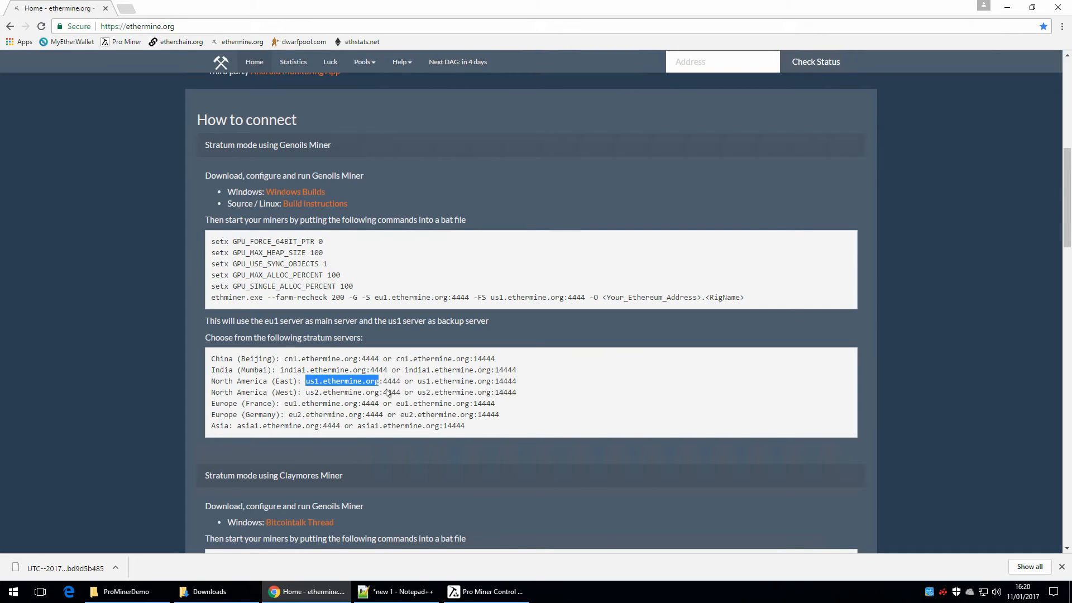
- In Pro Miner Control Panel, set the Stratum Primary host to the copied us1.ethermine.org and its port to 4444
{"action": "left_click", "coordinate": [483, 593]}
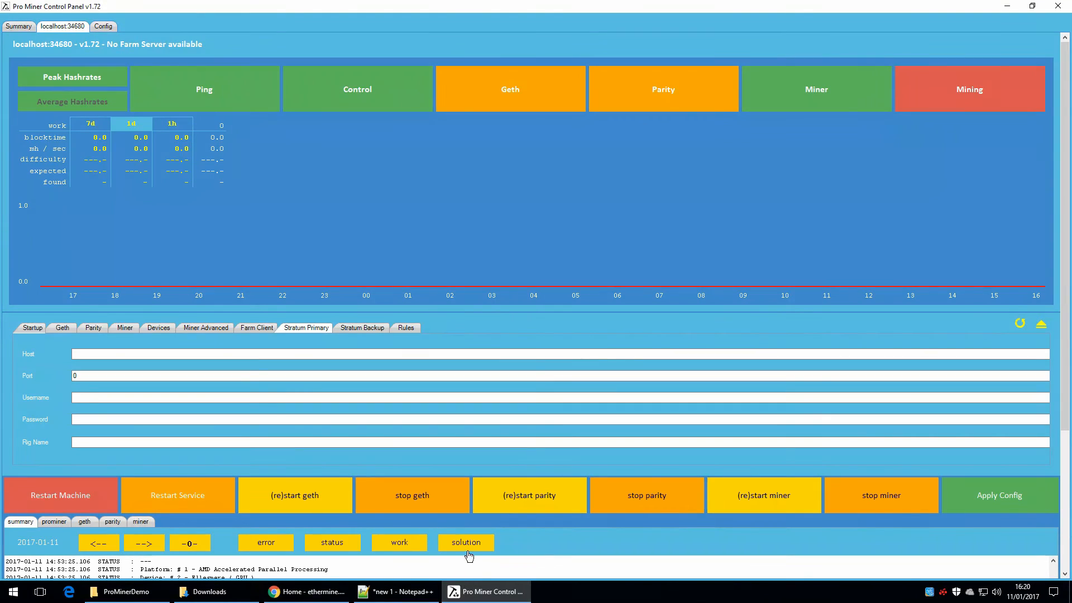
{"action": "left_click", "coordinate": [126, 354]}
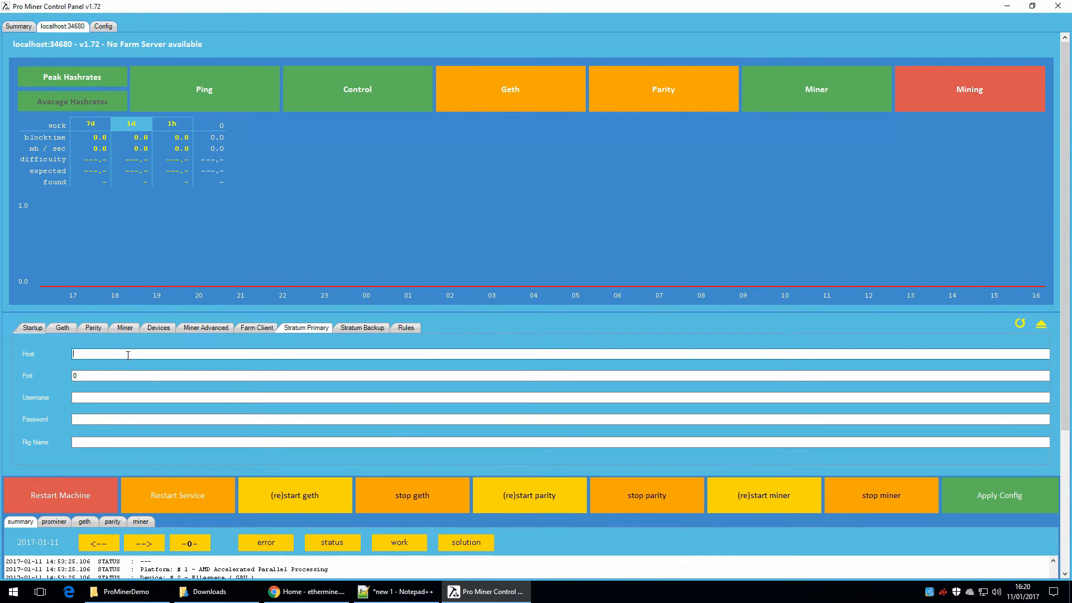
{"action": "right_click", "coordinate": [126, 356]}
{"action": "left_click", "coordinate": [154, 403]}
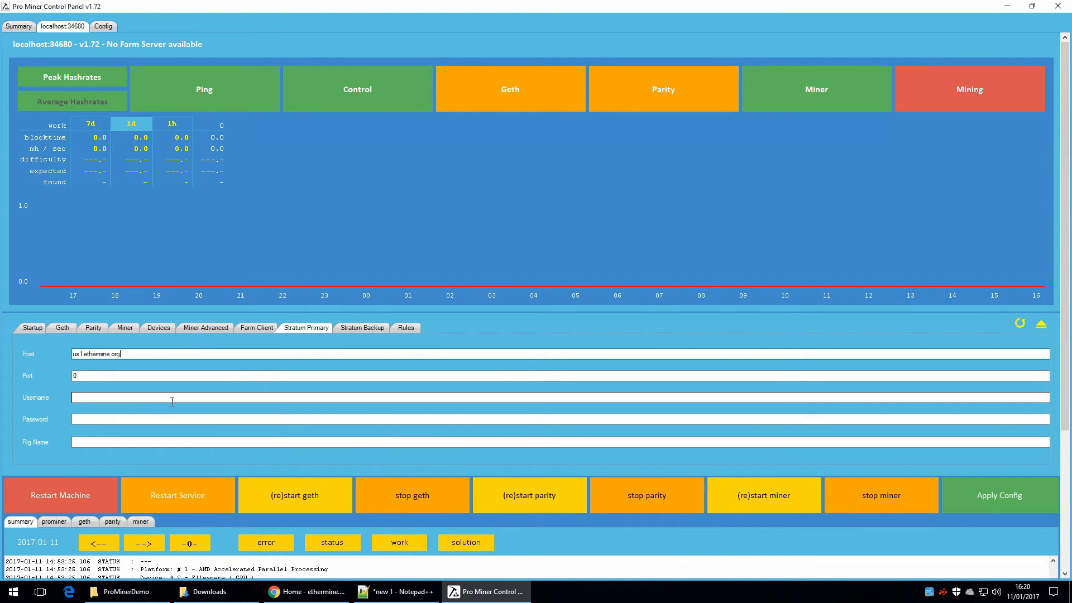
{"action": "left_click_drag", "start_coordinate": [84, 376], "coordinate": [51, 378]}
{"action": "type", "text": "4444"}
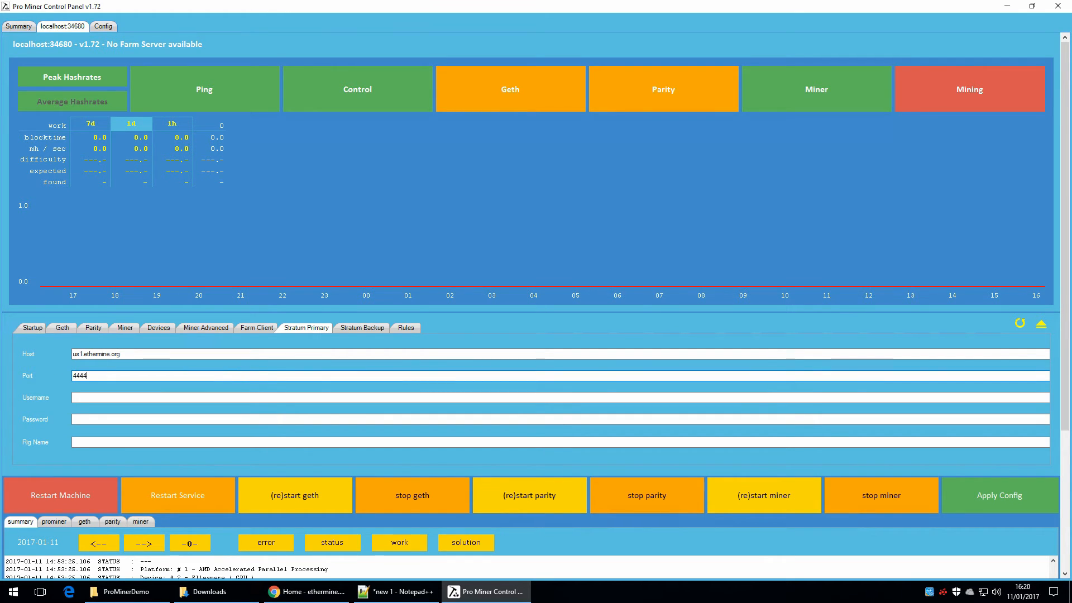
- Switch to Chrome and copy the North America (West) host name us2.ethermine.org without its port
{"action": "left_click", "coordinate": [308, 591]}
{"action": "left_click_drag", "start_coordinate": [306, 392], "coordinate": [378, 393]}
{"action": "right_click", "coordinate": [367, 393]}
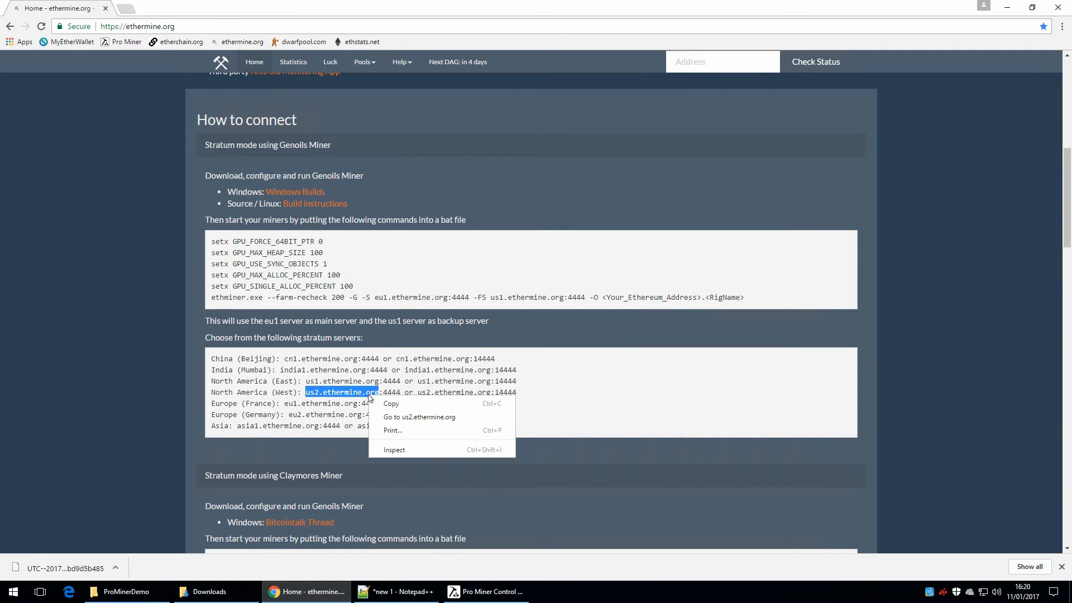
{"action": "left_click", "coordinate": [385, 404]}
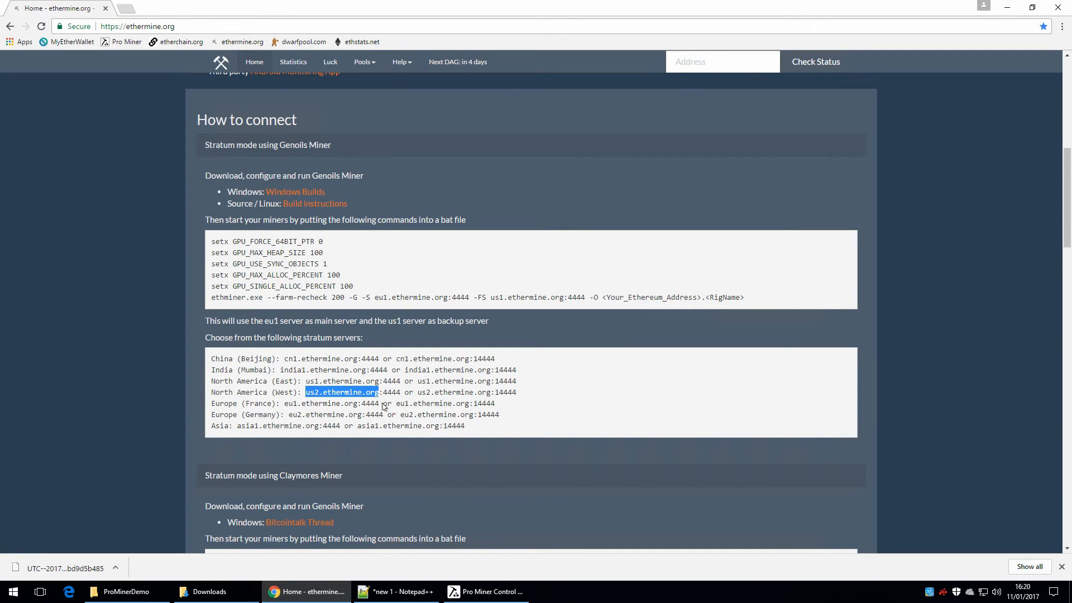
- In Pro Miner Control Panel, set the Stratum Backup host to the copied us2.ethermine.org and its port to 4444
{"action": "left_click", "coordinate": [480, 592]}
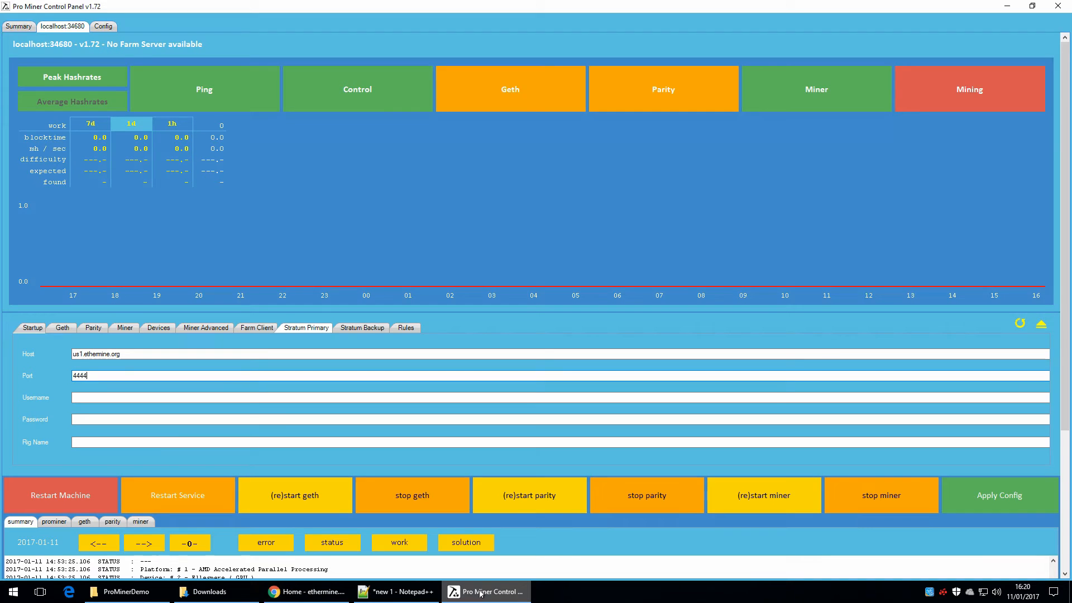
{"action": "left_click", "coordinate": [371, 329]}
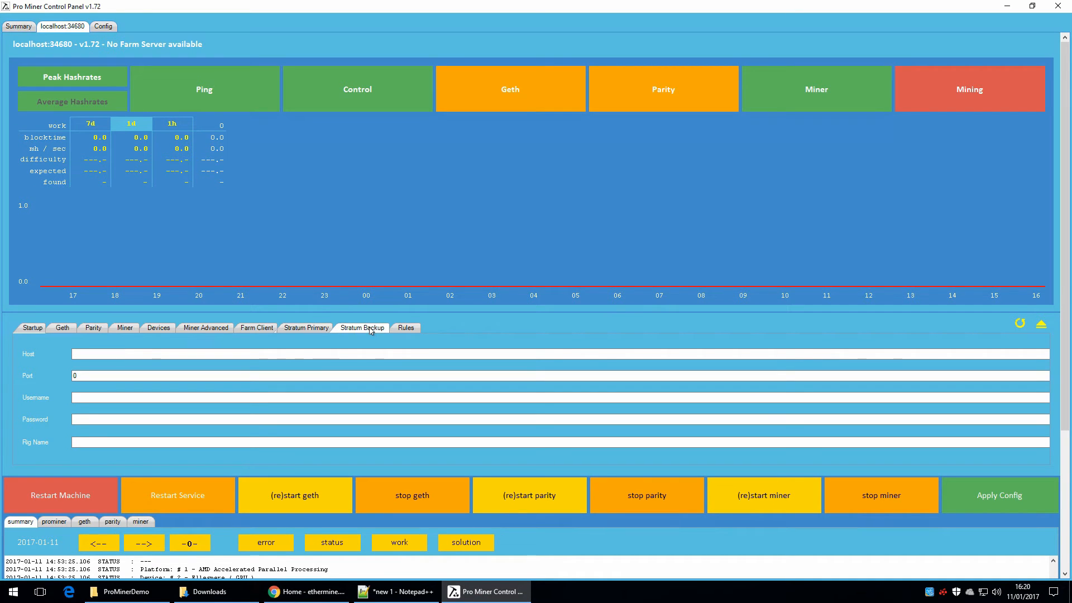
{"action": "right_click", "coordinate": [147, 352]}
{"action": "left_click", "coordinate": [174, 401]}
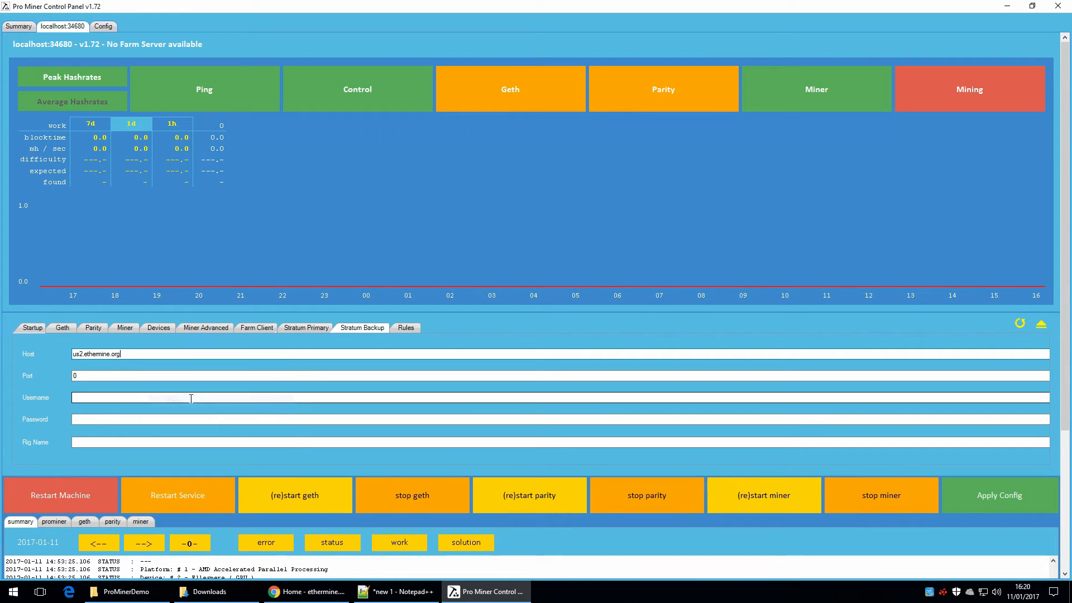
{"action": "left_click", "coordinate": [83, 374]}
{"action": "left_click_drag", "start_coordinate": [83, 374], "coordinate": [61, 373]}
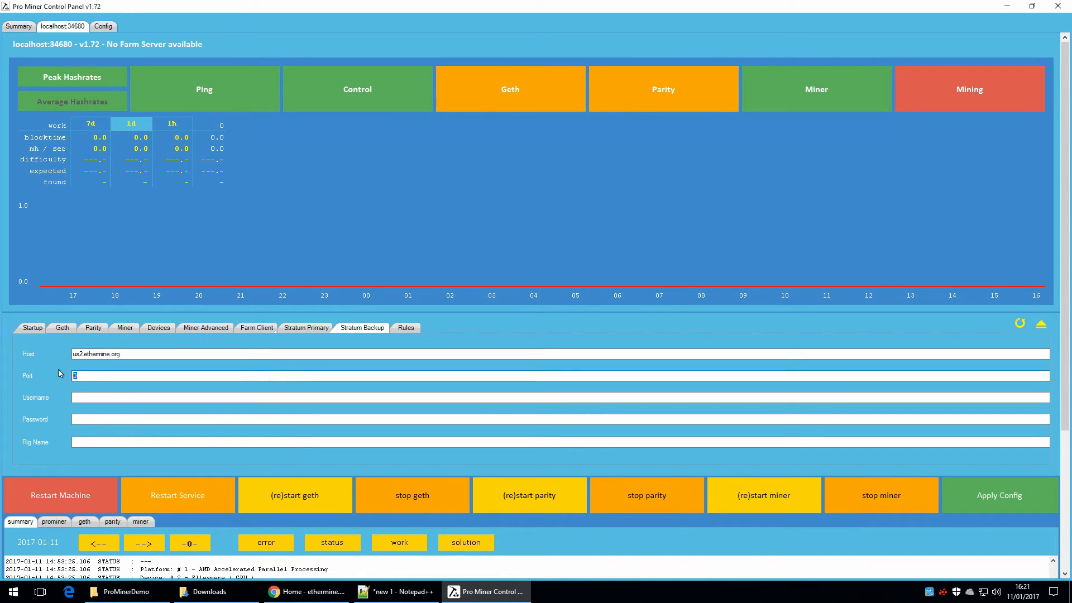
{"action": "type", "text": "4444"}
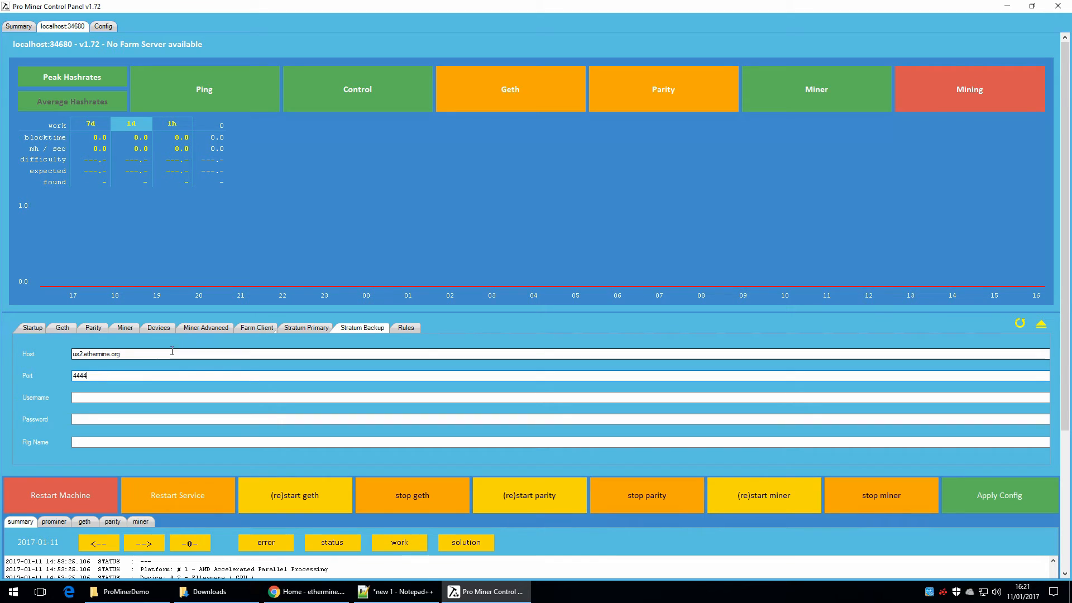
- Return to the Stratum Primary settings and copy the whole wallet address from the unsaved Notepad++ document
{"action": "left_click", "coordinate": [294, 329]}
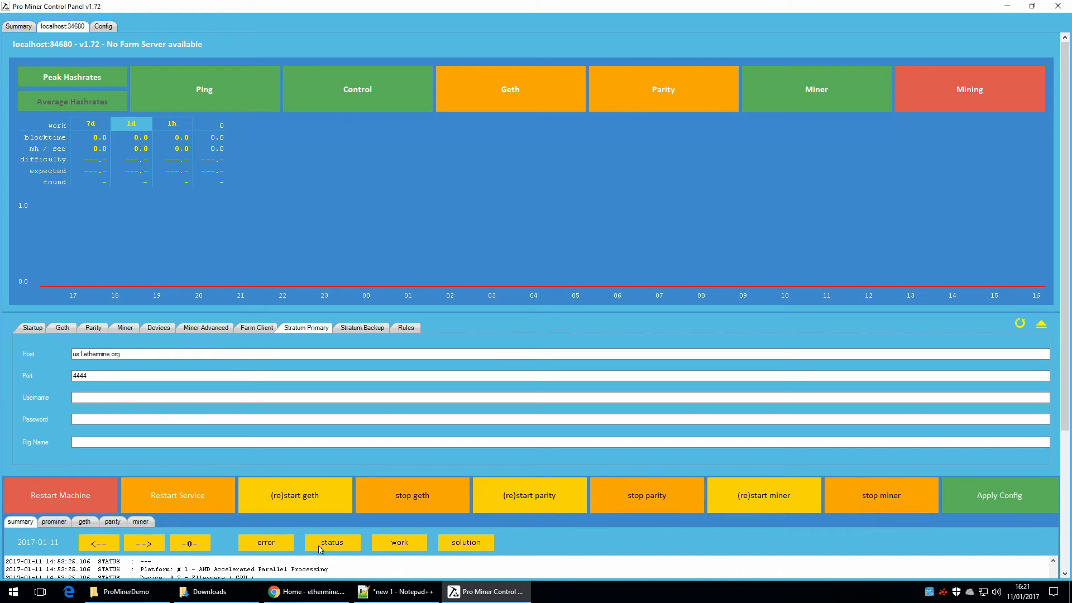
{"action": "left_click", "coordinate": [395, 592]}
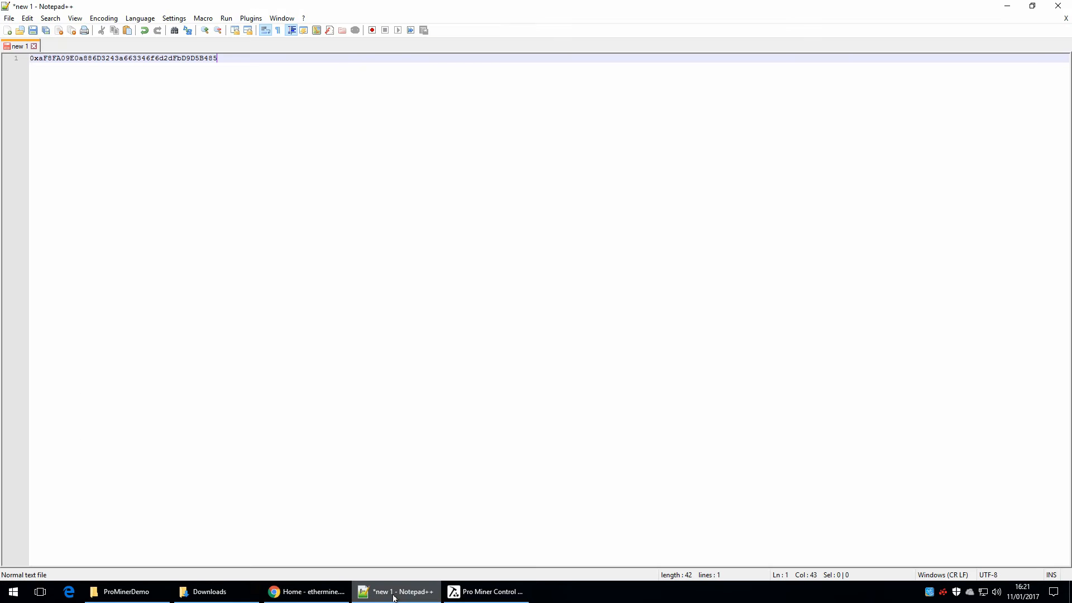
{"action": "double_click", "coordinate": [179, 57]}
{"action": "right_click", "coordinate": [179, 55]}
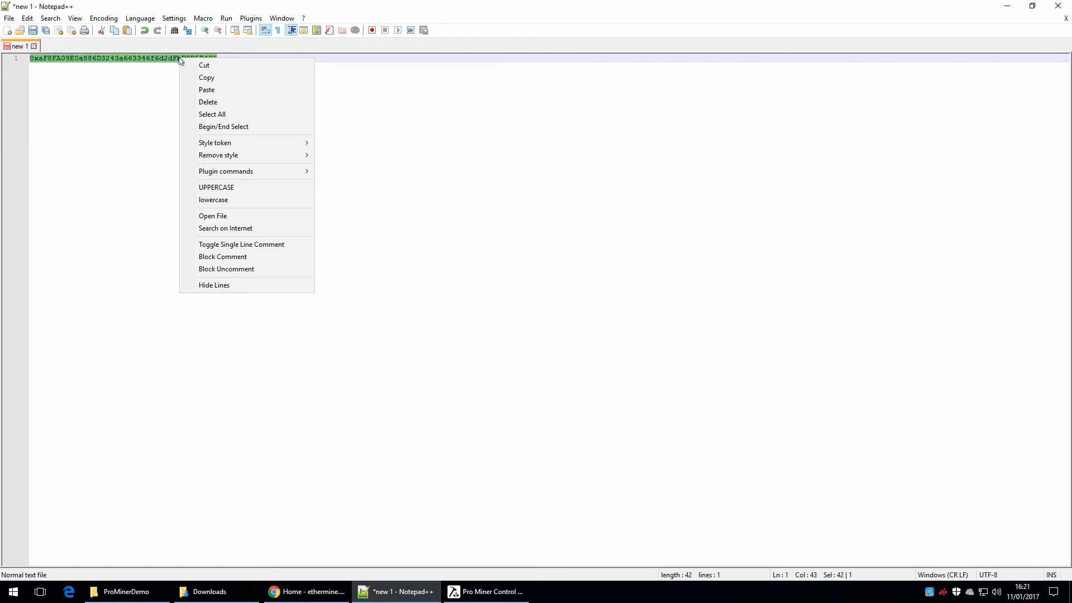
{"action": "left_click", "coordinate": [210, 78]}
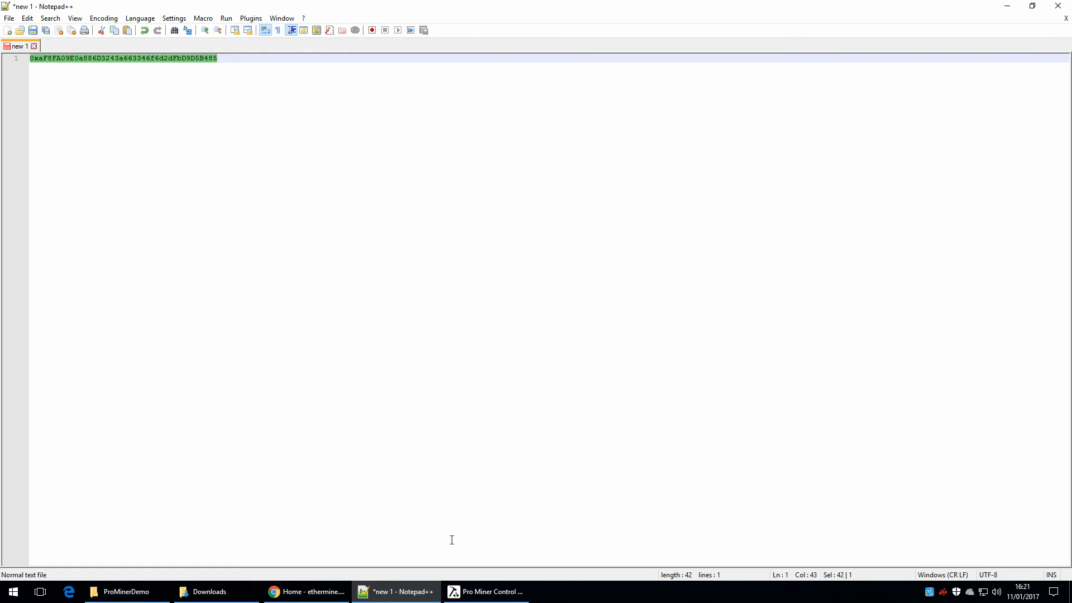
- Back in Pro Miner Control Panel, paste the wallet address as the Stratum Primary username
{"action": "left_click", "coordinate": [484, 592]}
{"action": "left_click", "coordinate": [198, 398]}
{"action": "right_click", "coordinate": [197, 398]}
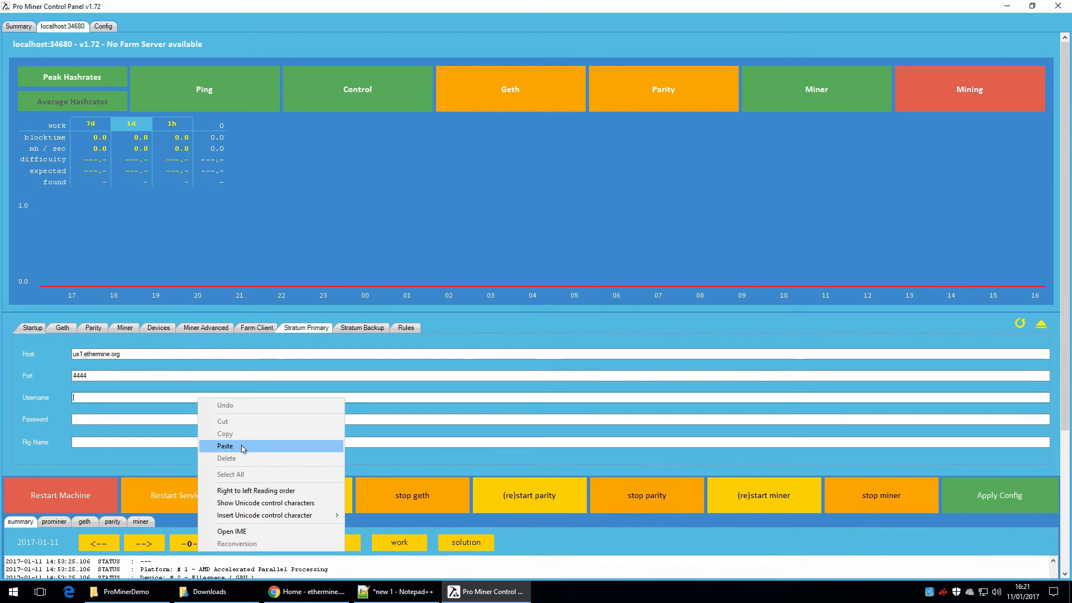
{"action": "left_click", "coordinate": [225, 446]}
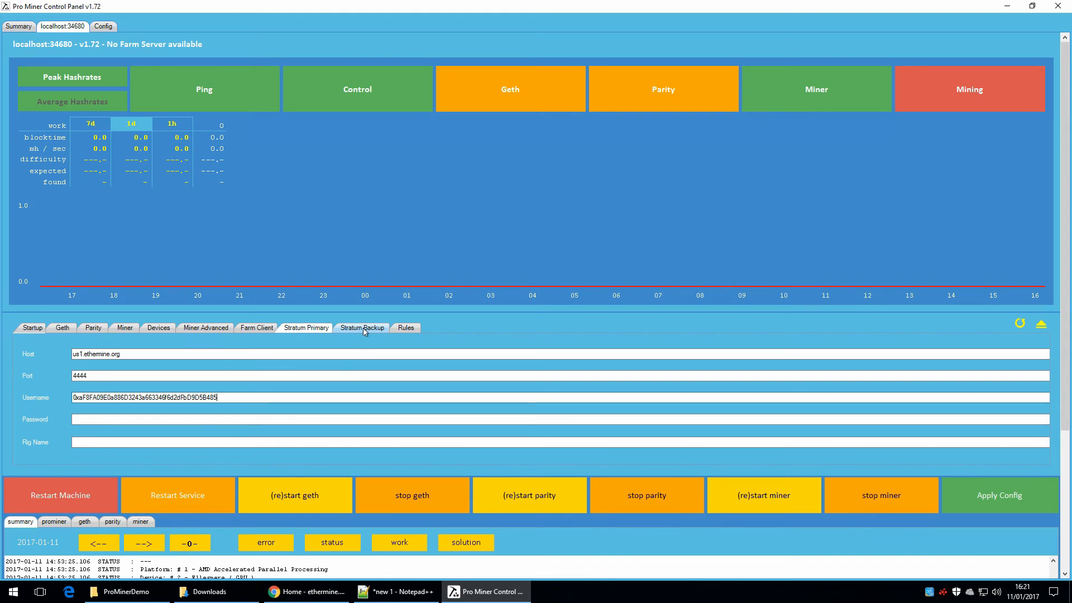
- Paste the same wallet address as the Stratum Backup username
{"action": "left_click", "coordinate": [364, 330]}
{"action": "left_click", "coordinate": [200, 397]}
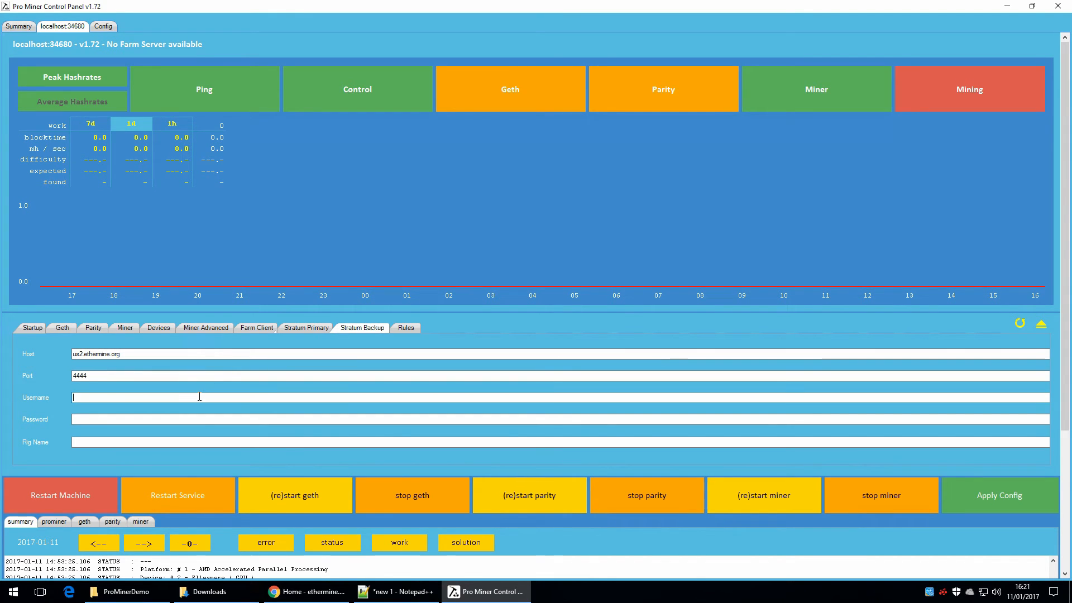
{"action": "right_click", "coordinate": [199, 397]}
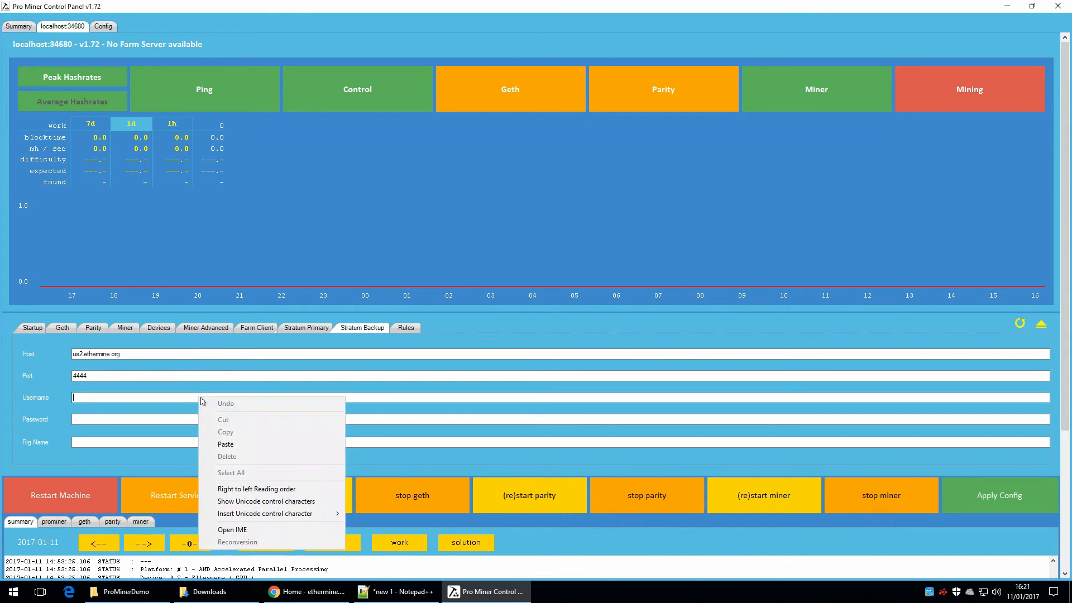
{"action": "left_click", "coordinate": [225, 444]}
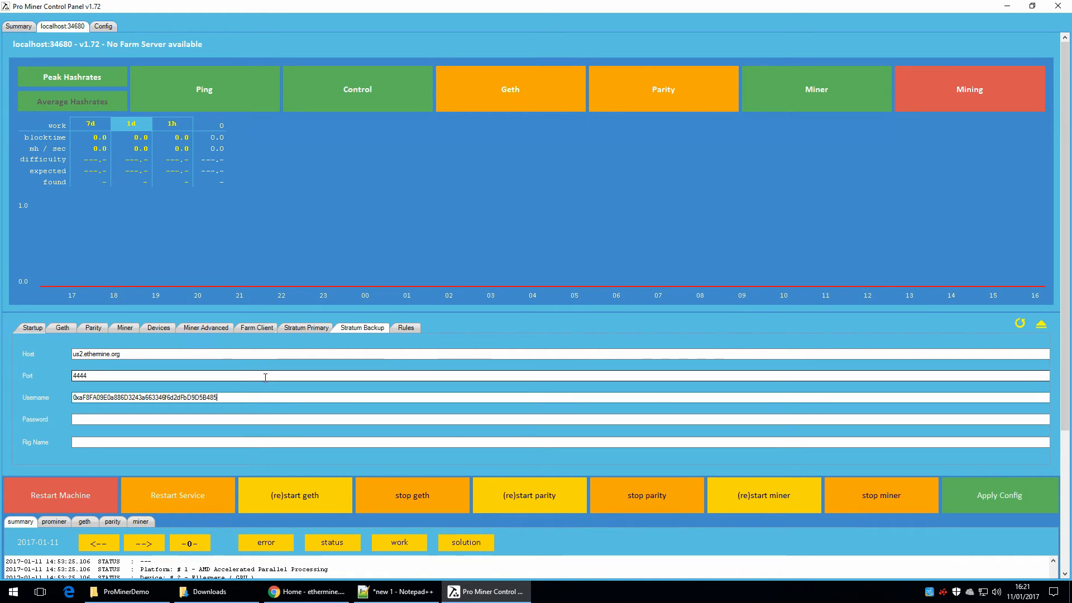
- Append the rig name .DemoRig to the wallet address in the Stratum Primary username
{"action": "left_click", "coordinate": [299, 332]}
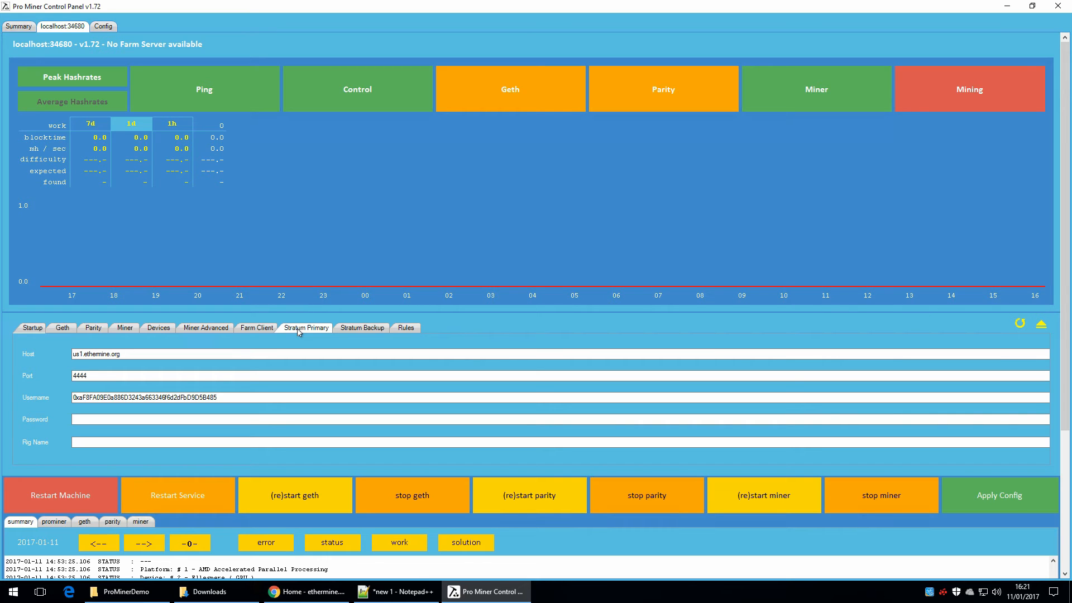
{"action": "left_click", "coordinate": [82, 442]}
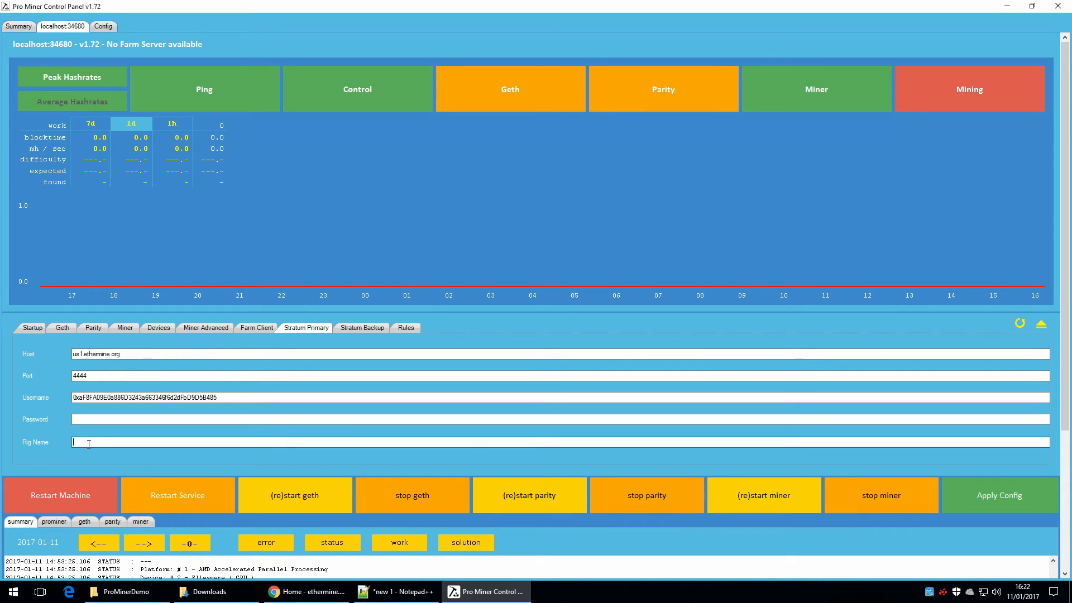
{"action": "left_click", "coordinate": [261, 398]}
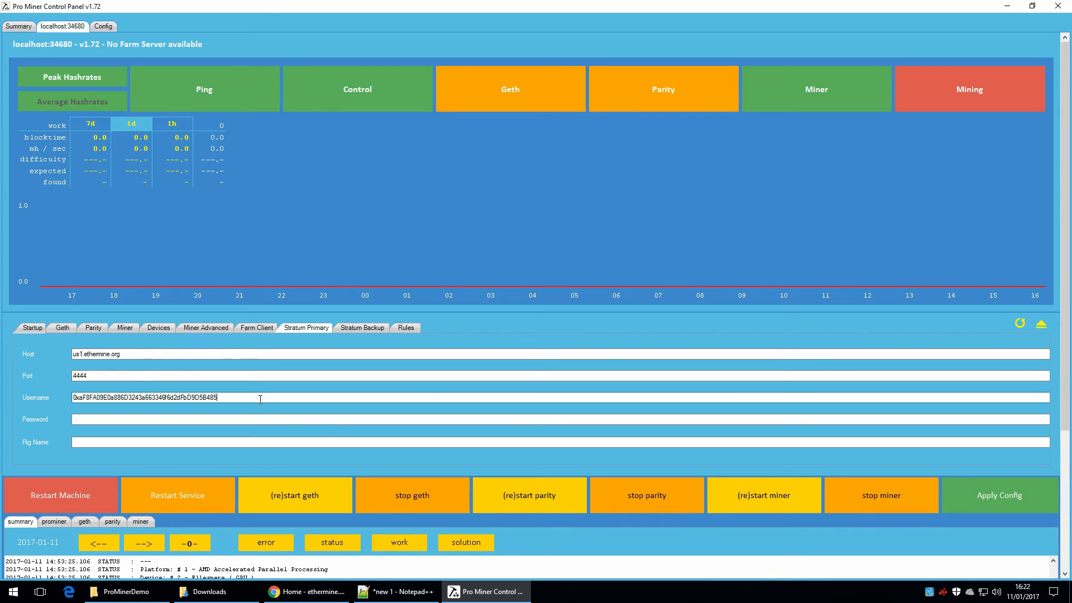
{"action": "type", "text": ".DemoRig"}
- Append .DemoRig to the Stratum Backup username and apply the miner configuration
{"action": "left_click", "coordinate": [360, 329]}
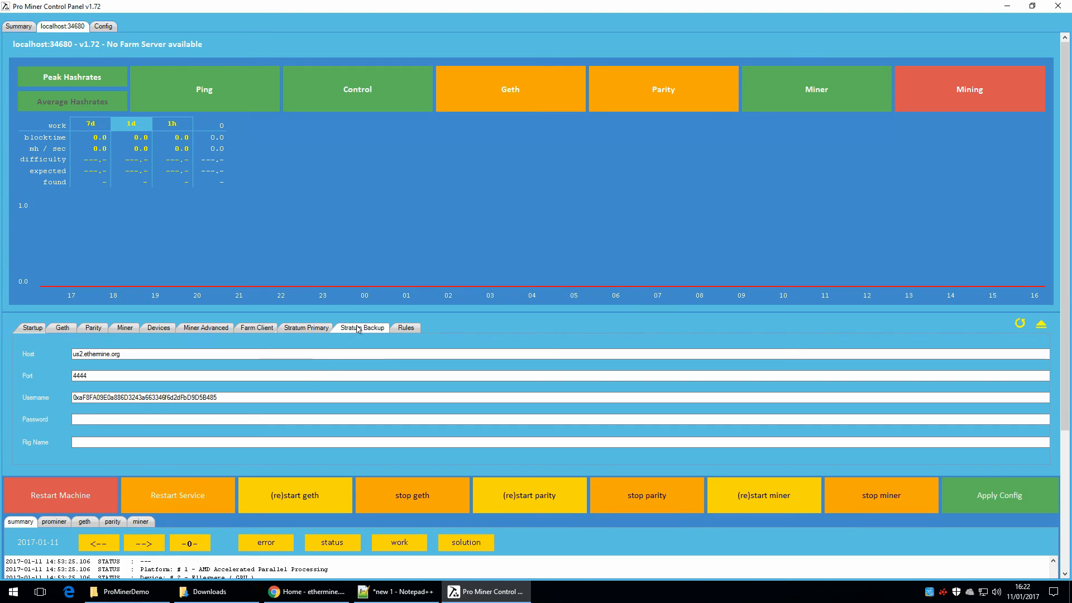
{"action": "left_click", "coordinate": [301, 399]}
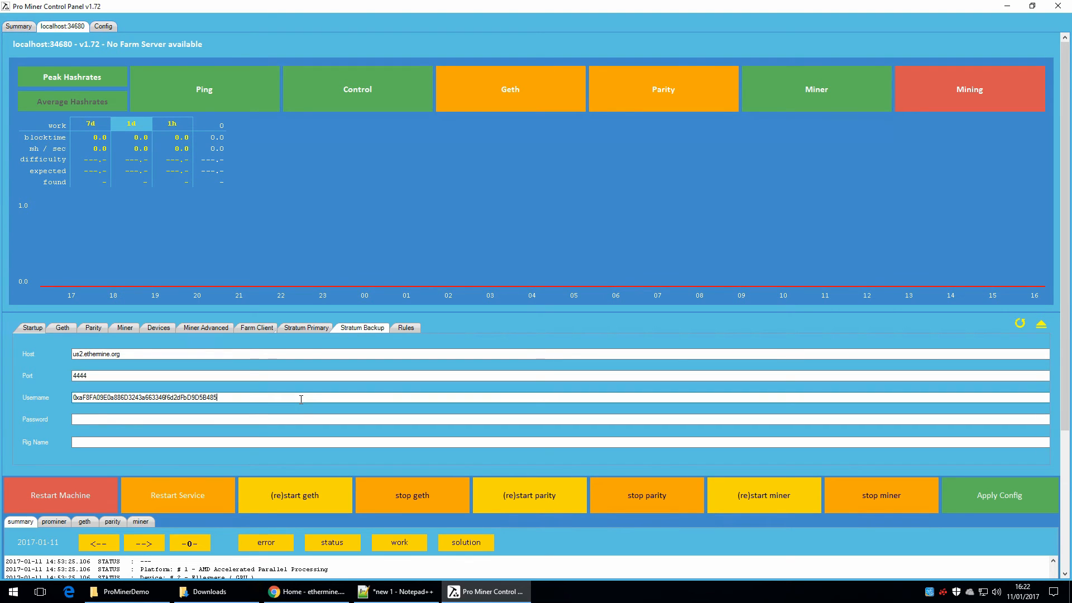
{"action": "type", "text": ".DemoRig"}
{"action": "left_click", "coordinate": [986, 499]}
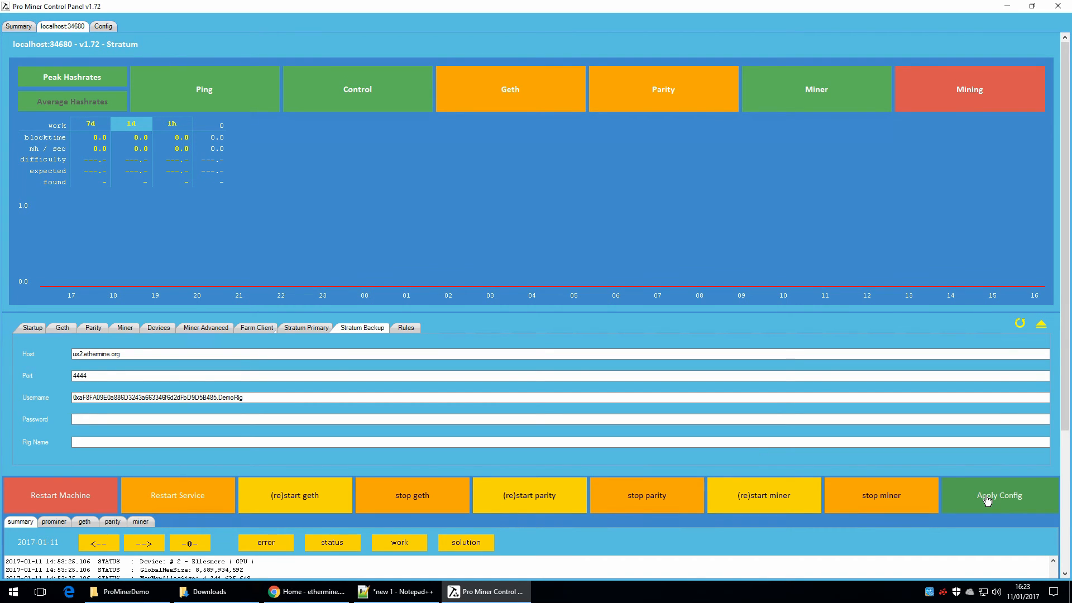
- Examine the summary log and the miner log for the connection to the primary stratum server
{"action": "left_click_drag", "start_coordinate": [1064, 214], "coordinate": [1063, 352]}
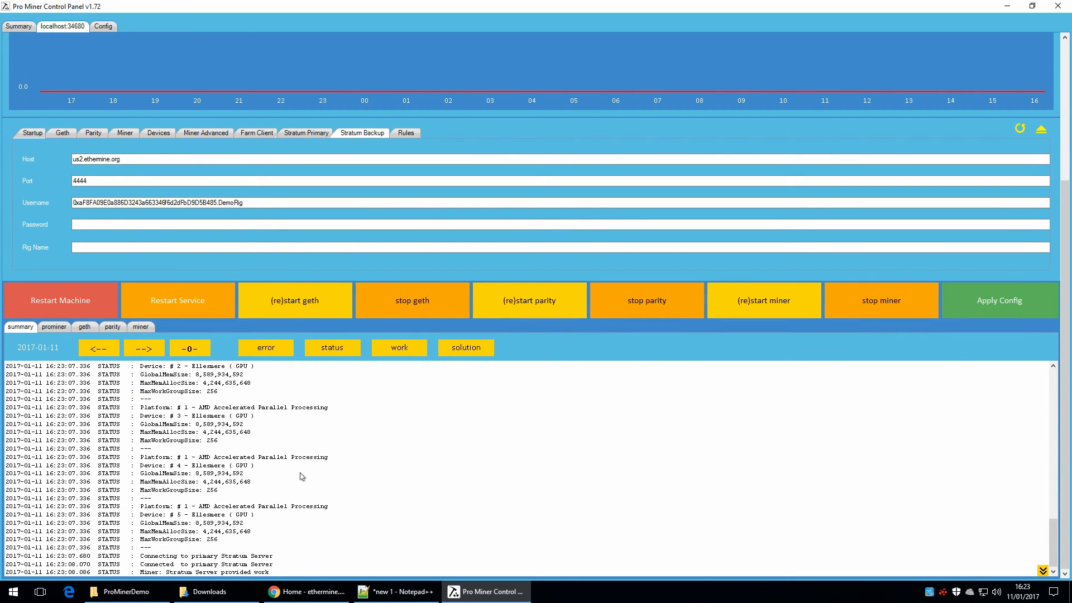
{"action": "left_click", "coordinate": [224, 564]}
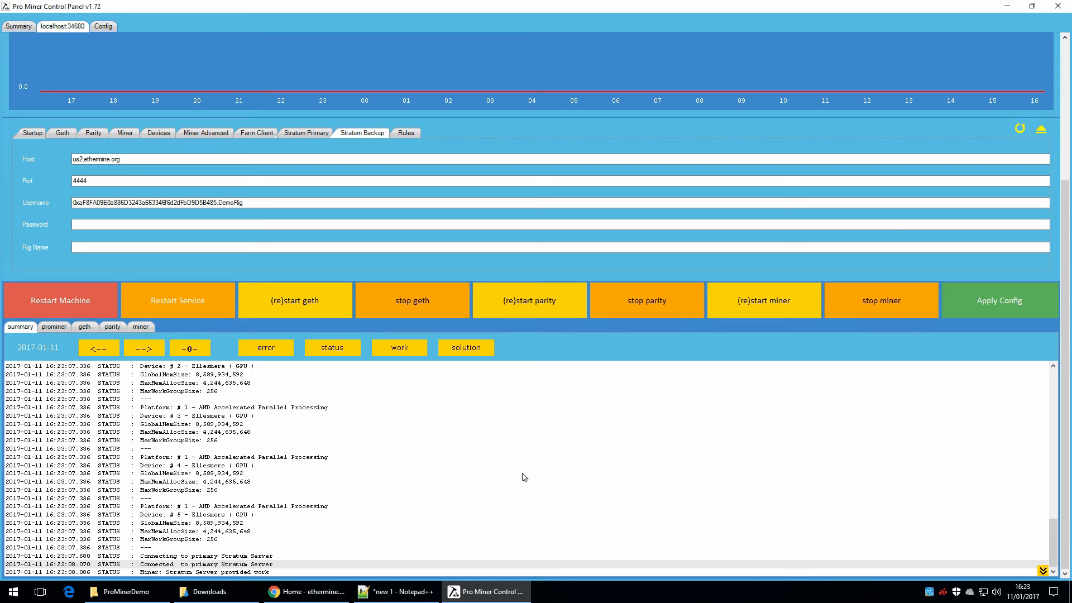
{"action": "left_click", "coordinate": [140, 328]}
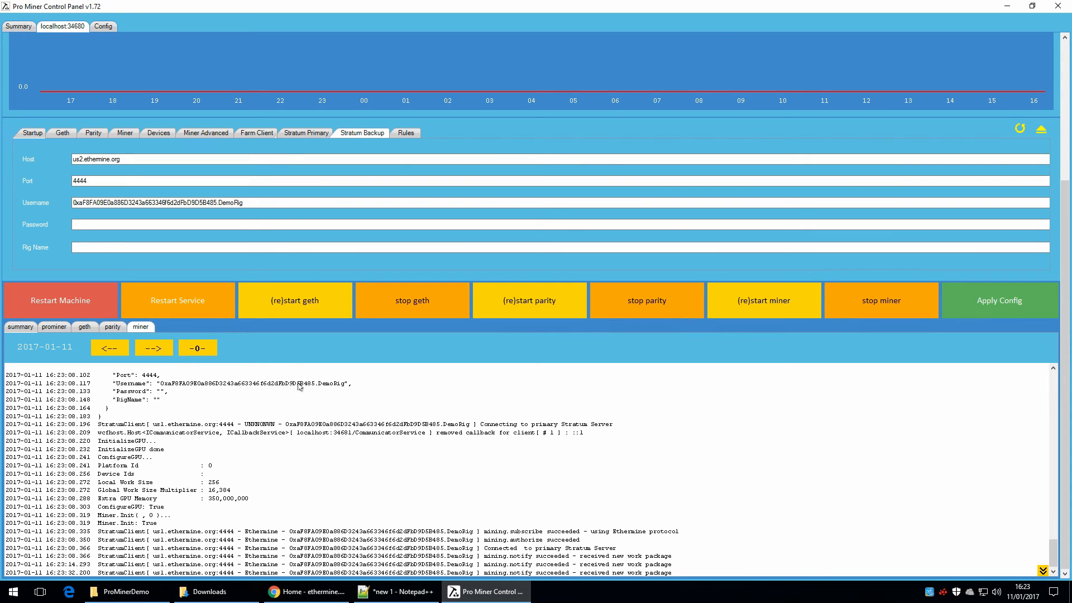
- Set the mining devices platform to 1: AMD Accelerated Parallel Processing
{"action": "left_click", "coordinate": [157, 134]}
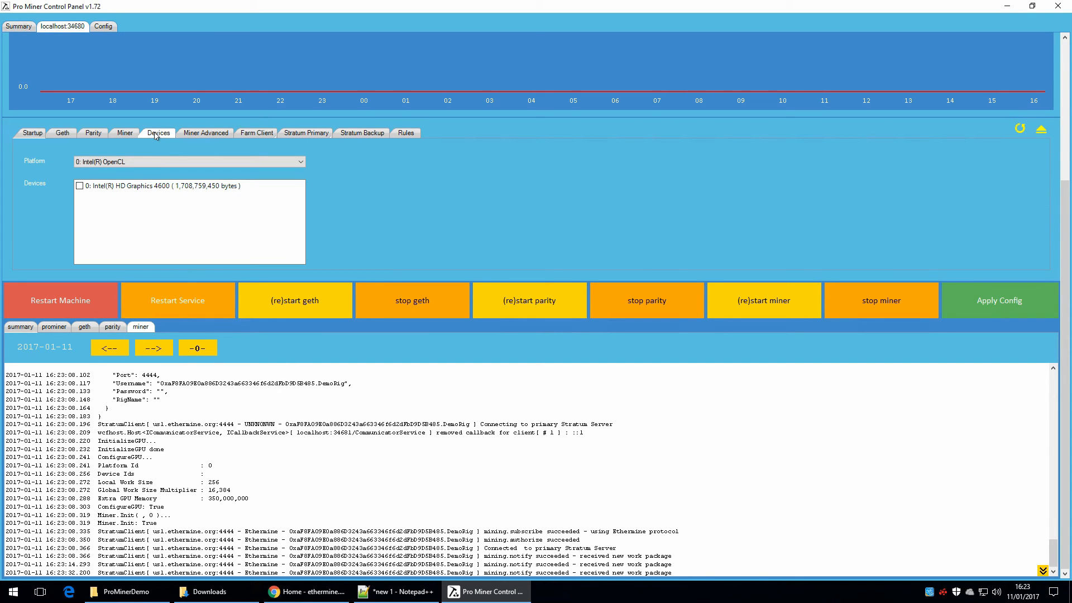
{"action": "left_click", "coordinate": [159, 163]}
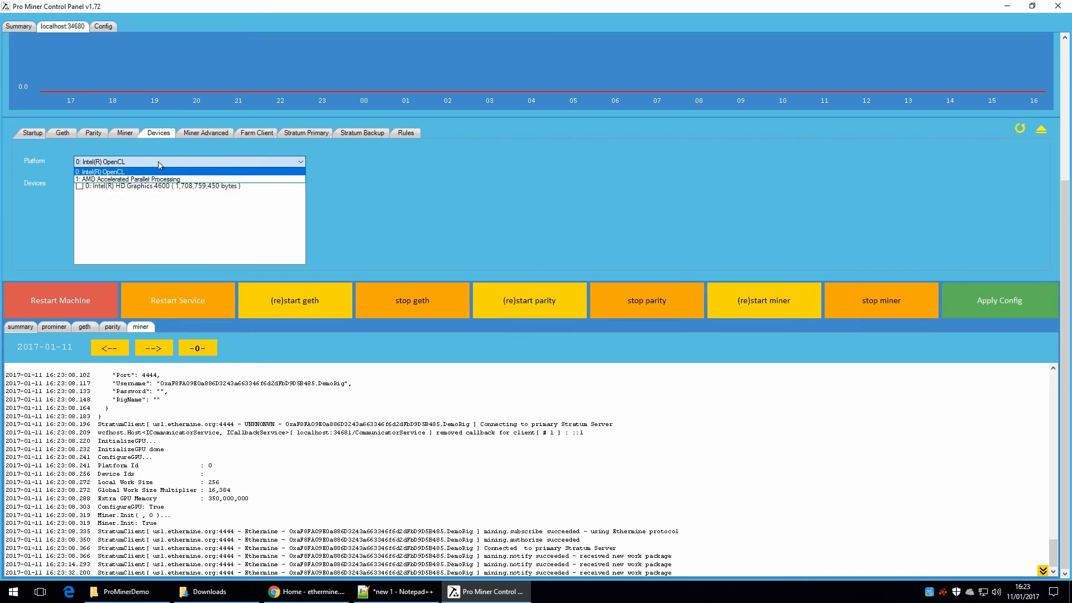
{"action": "left_click", "coordinate": [160, 178]}
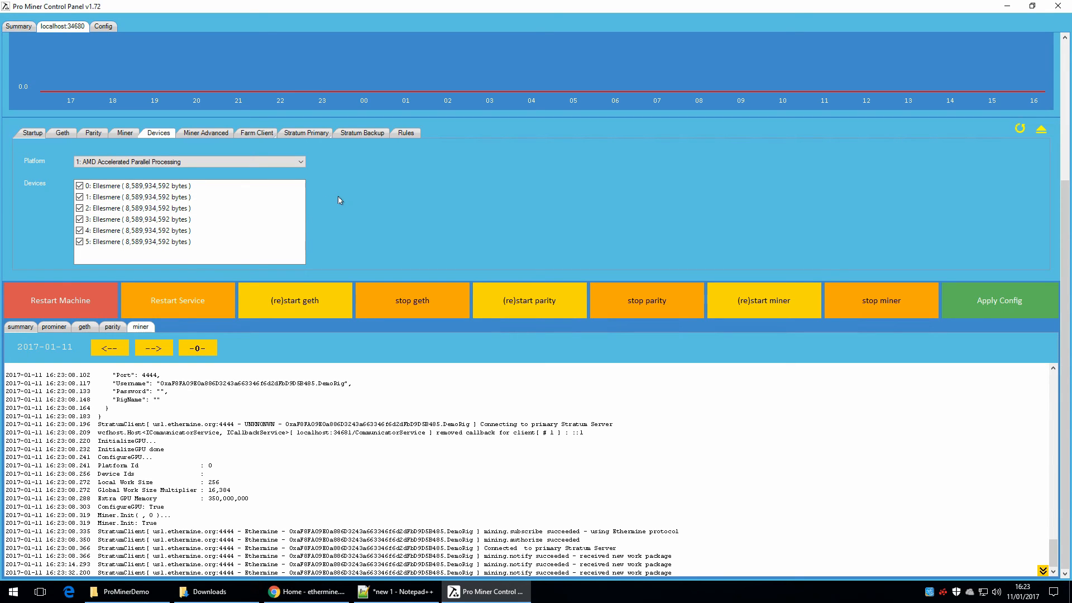
- Enable Run Mining in the startup settings and apply the configuration
{"action": "left_click", "coordinate": [33, 134]}
{"action": "left_click", "coordinate": [175, 206]}
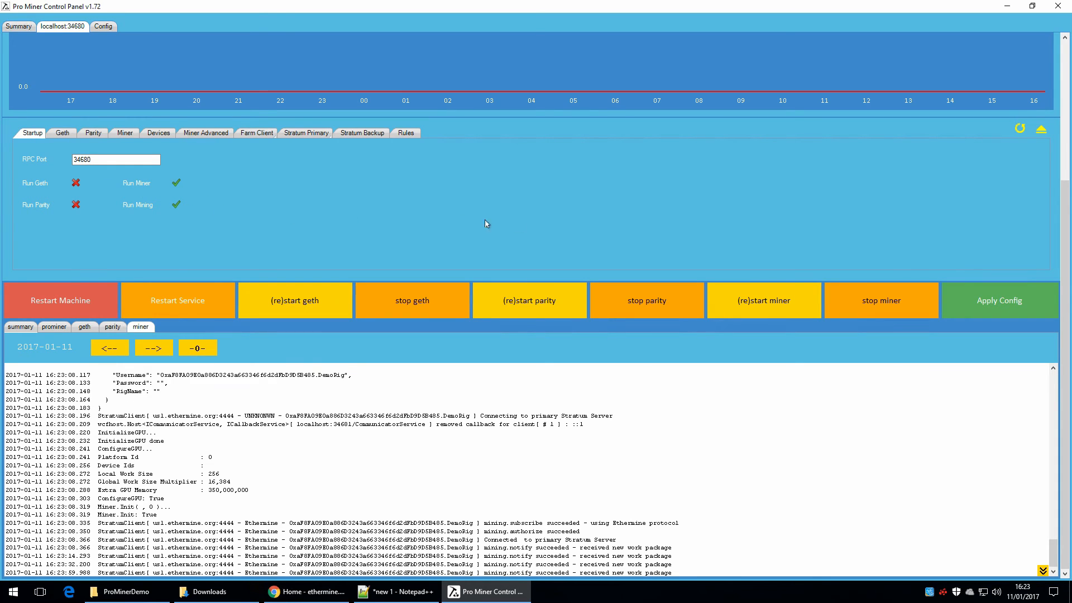
{"action": "left_click", "coordinate": [993, 302]}
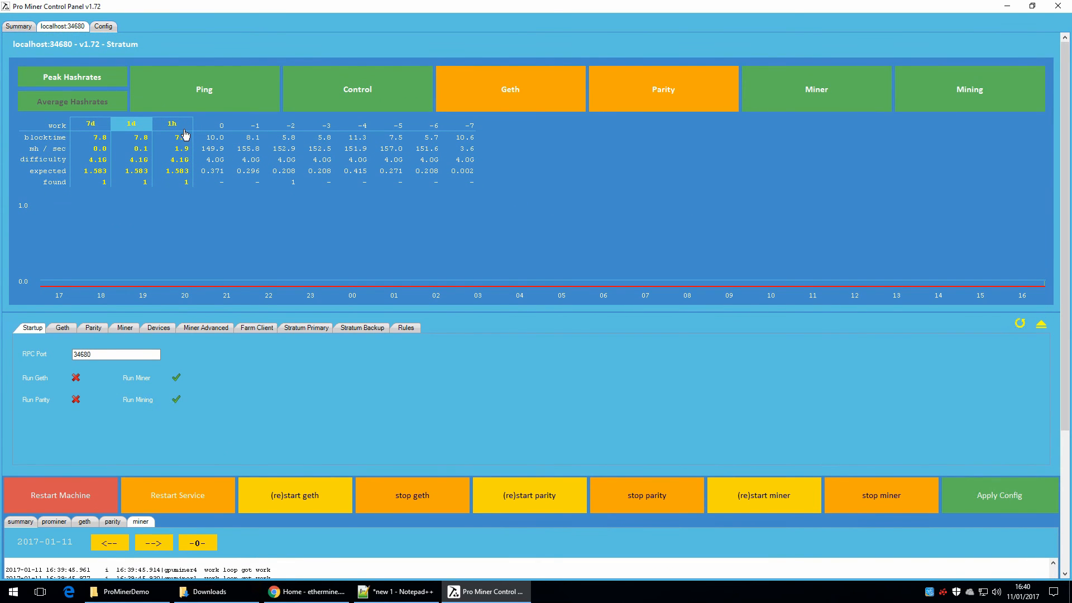
- Show the mining statistics graph for the last 1h and view average instead of peak hashrates
{"action": "left_click", "coordinate": [174, 126]}
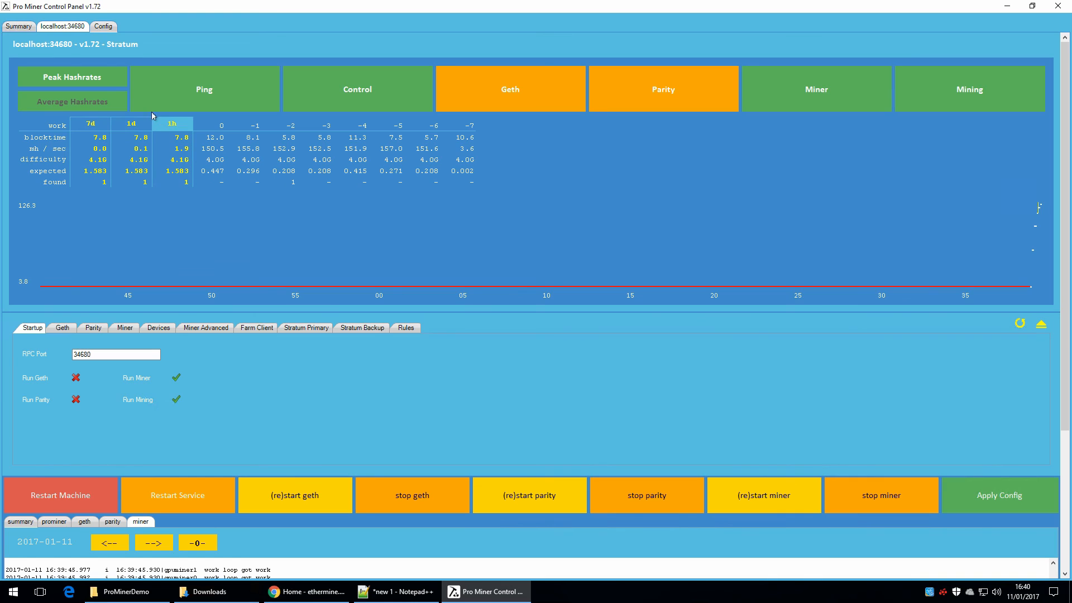
{"action": "left_click", "coordinate": [75, 105]}
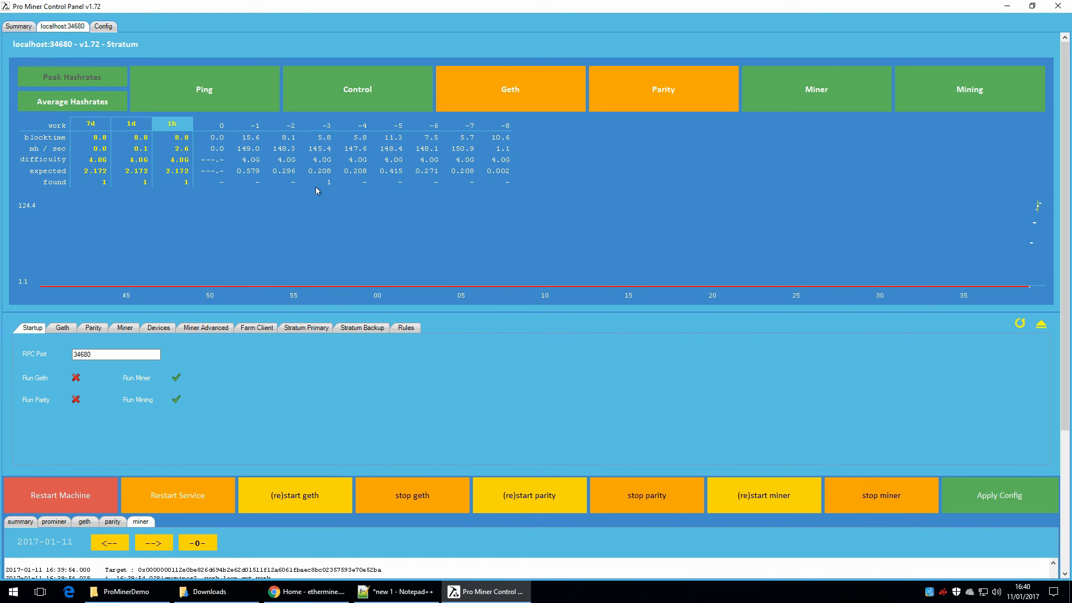